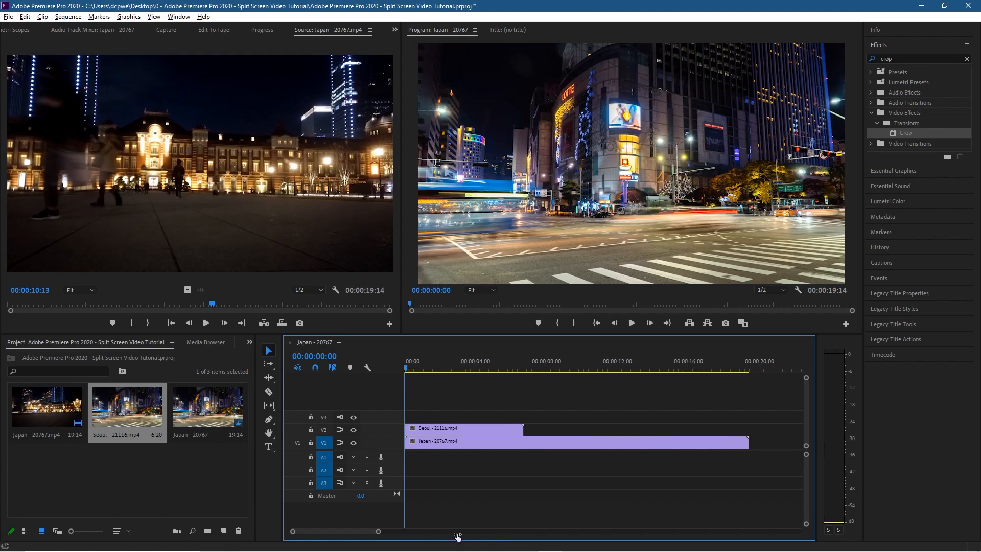
Trim the end of the Japan clip on V1 to match the end of the Seoul clip
left_click_drag(747, 447, 524, 446)
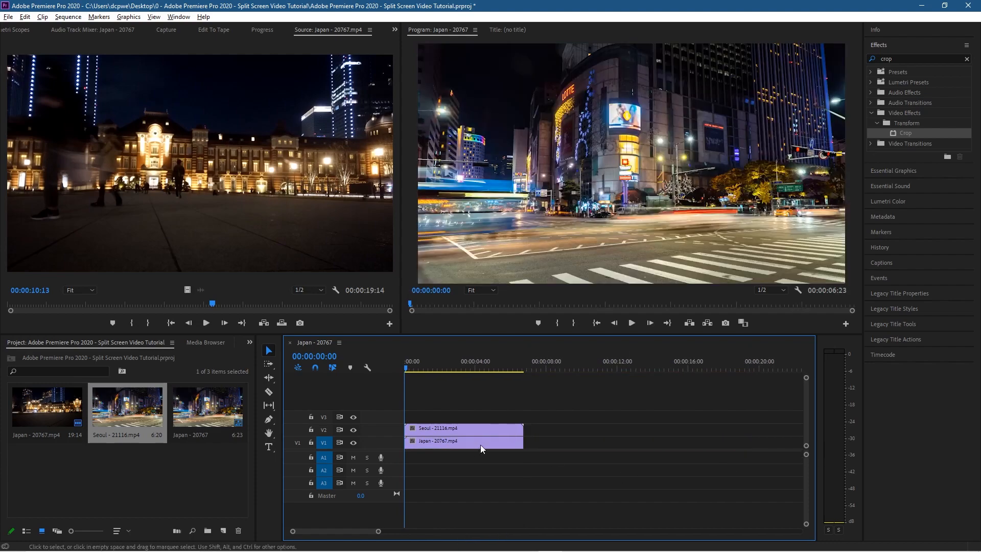
Search the effects for "crop" and apply the Crop video effect to the Seoul clip on V2
left_click(468, 428)
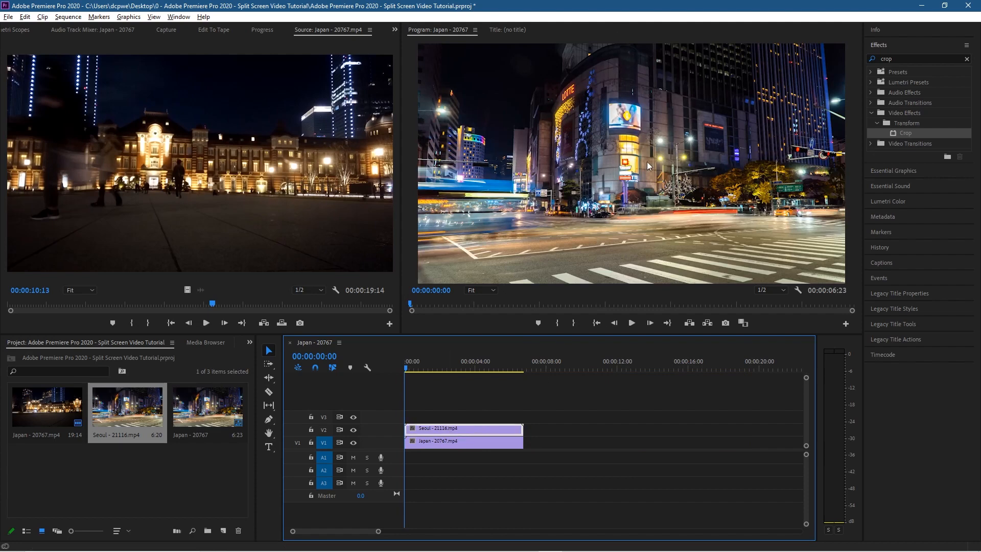
left_click(901, 134)
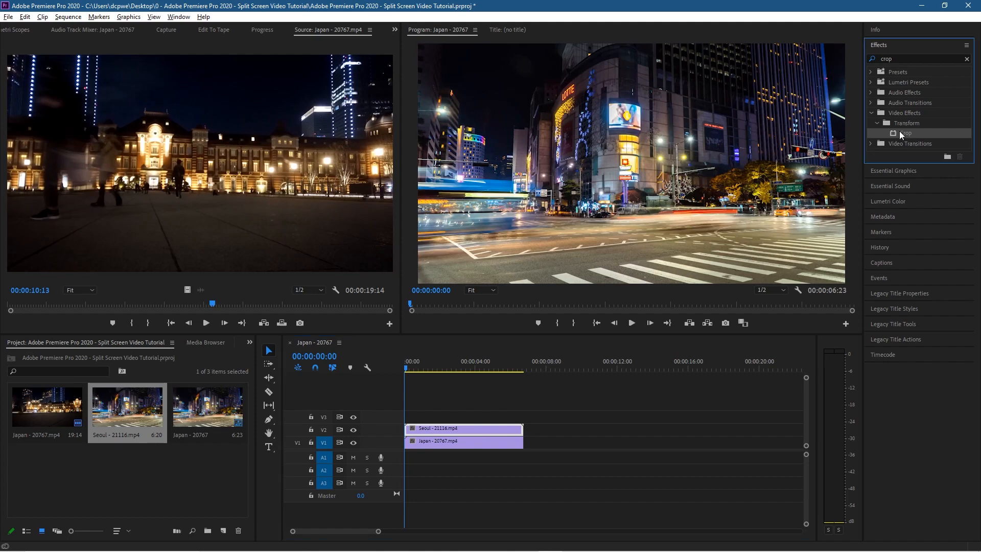
left_click_drag(902, 58, 856, 58)
type("c")
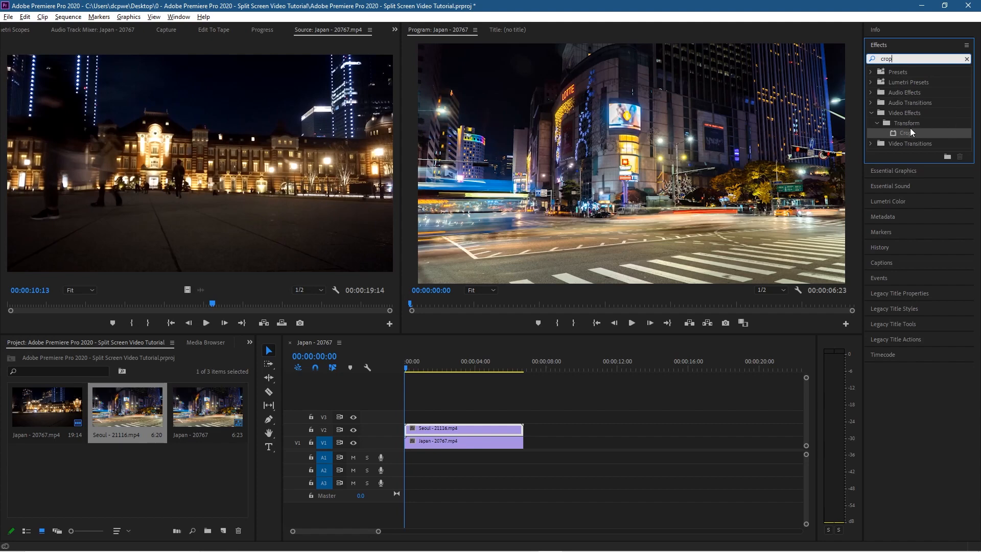
type("rop")
left_click_drag(914, 136, 459, 428)
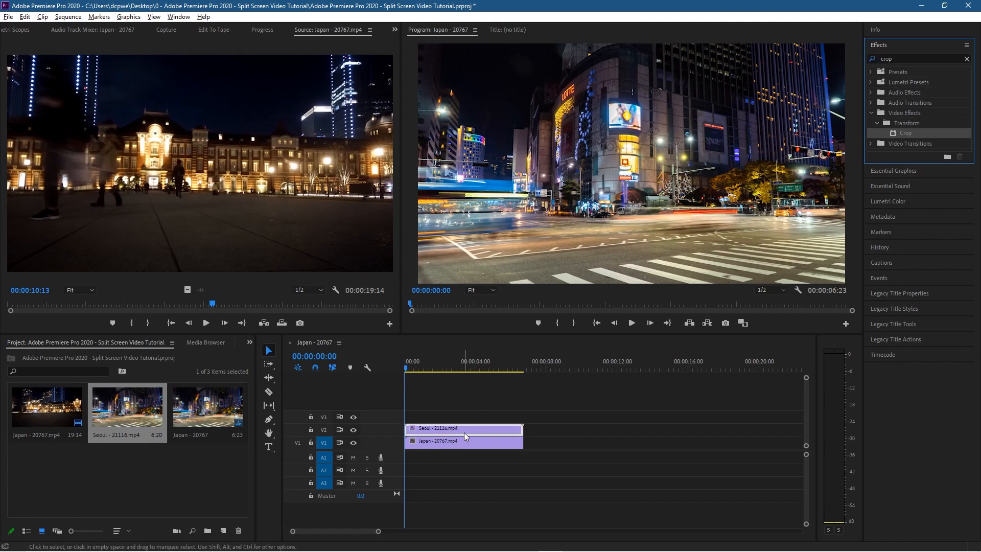
Select the Seoul clip in the timeline and show its Effect Controls
left_click(465, 428)
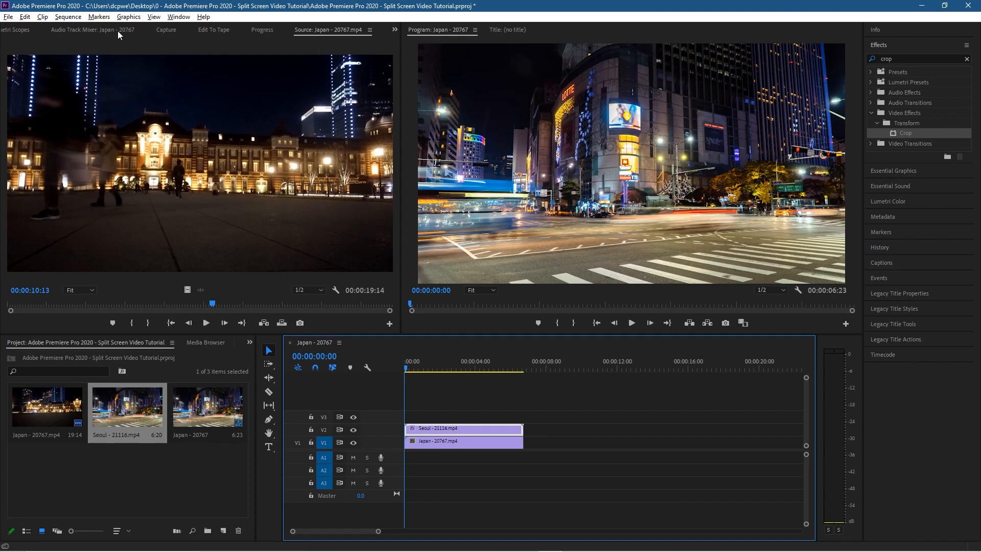
scroll(118, 30, "up", 7)
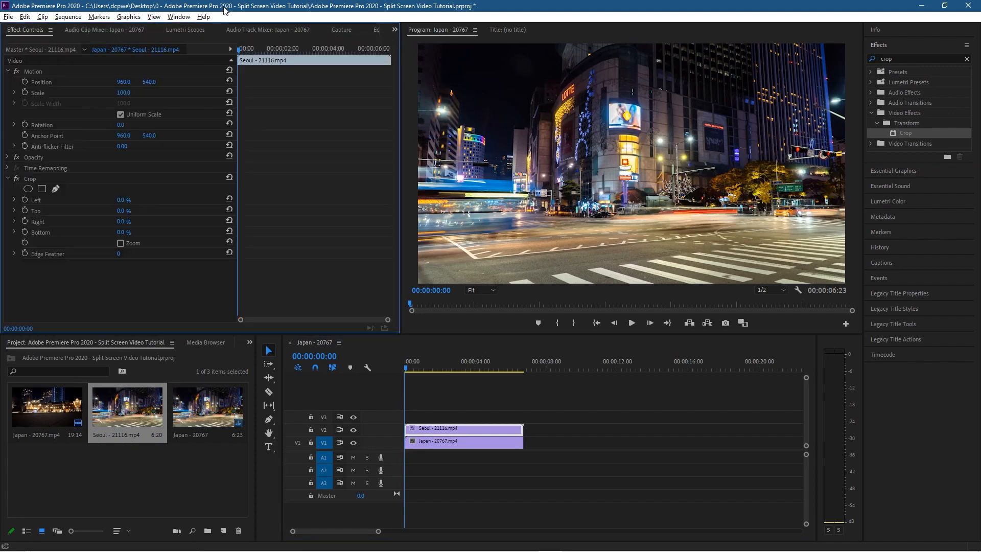
left_click(178, 17)
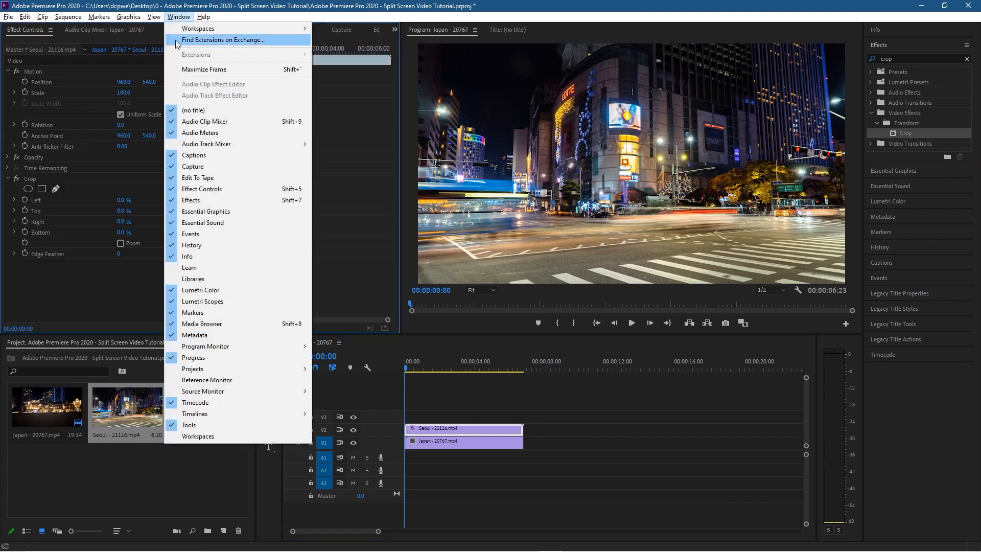
left_click(210, 190)
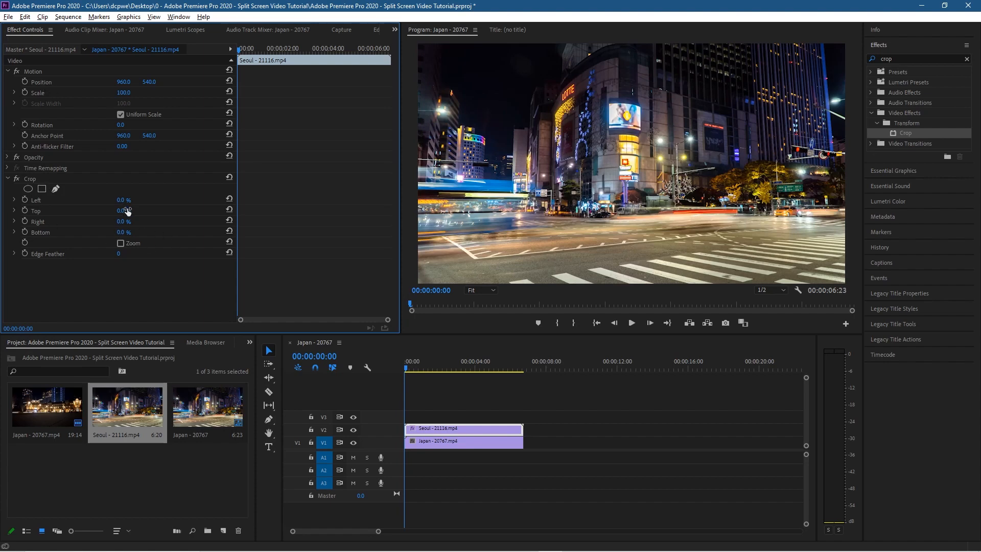
Try cropping the Seoul clip 24% from the left and 27% from the right, with its horizontal position at 843
left_click_drag(121, 200, 135, 221)
left_click_drag(124, 82, 64, 82)
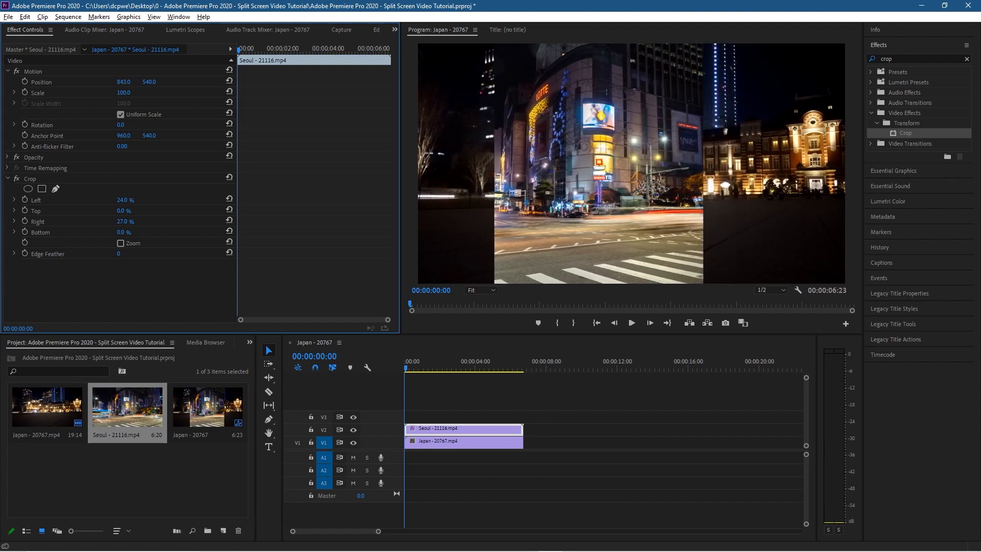
Reset the Seoul clip's horizontal position to 960 and its left and right crop to 0%
left_click(122, 83)
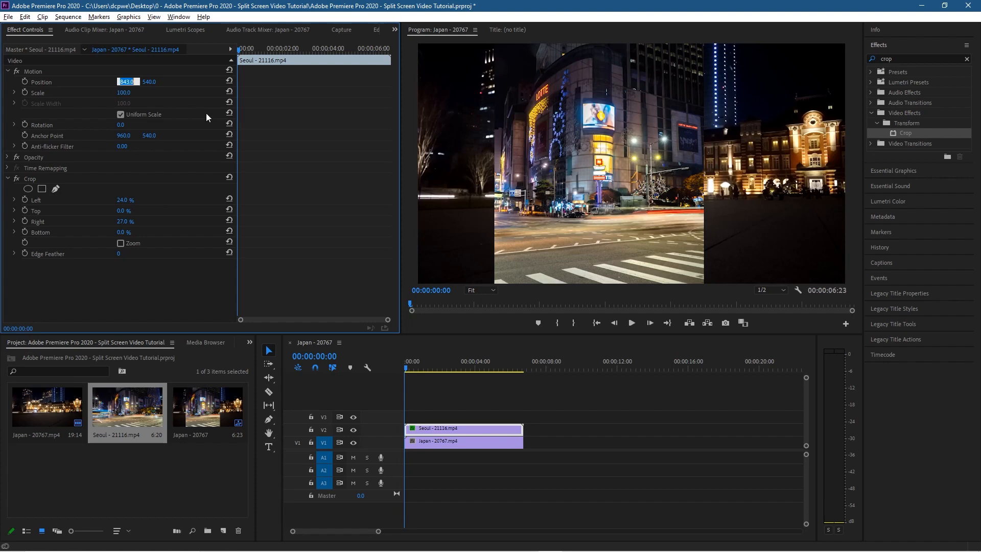
type("960")
key("Return")
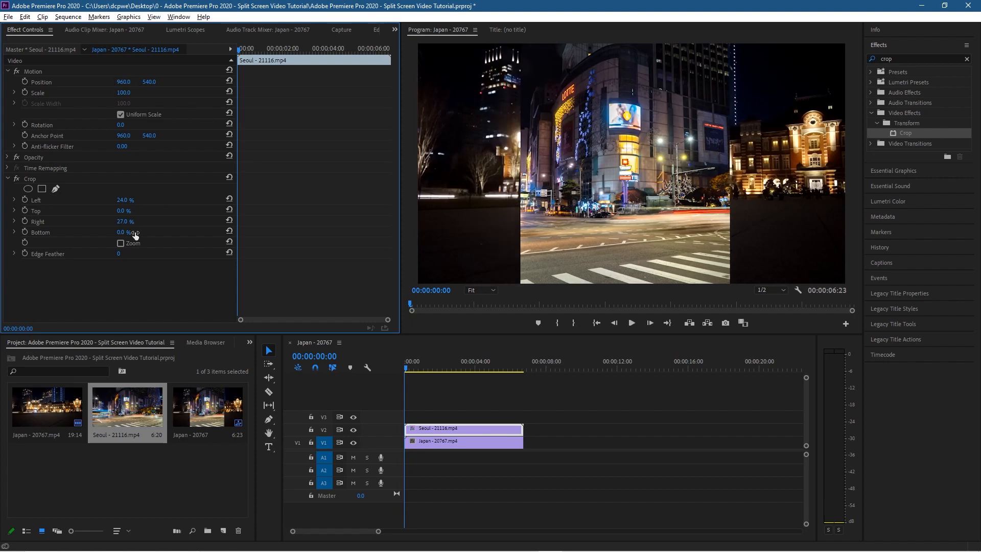
left_click(132, 199)
type("00")
key("Return")
left_click(131, 218)
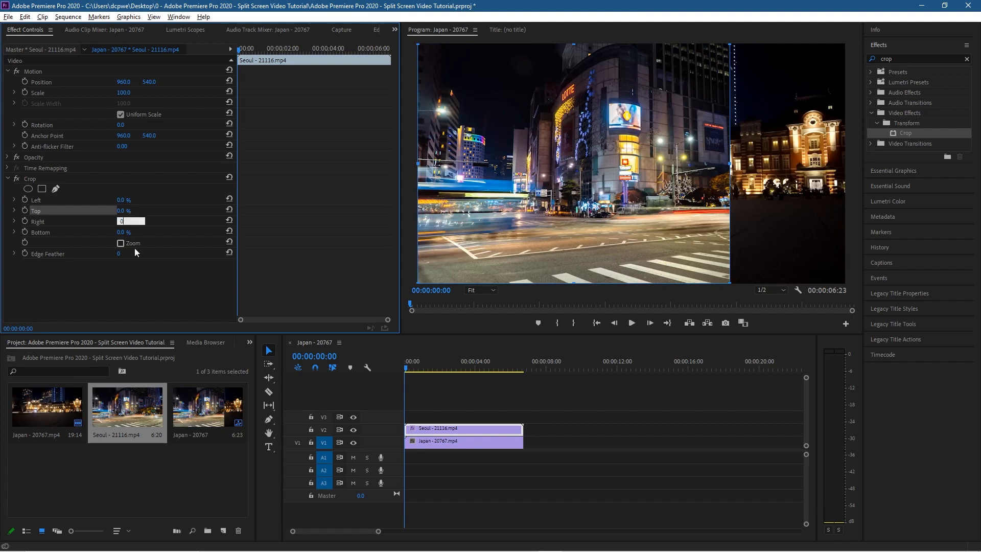
type("0")
key("Return")
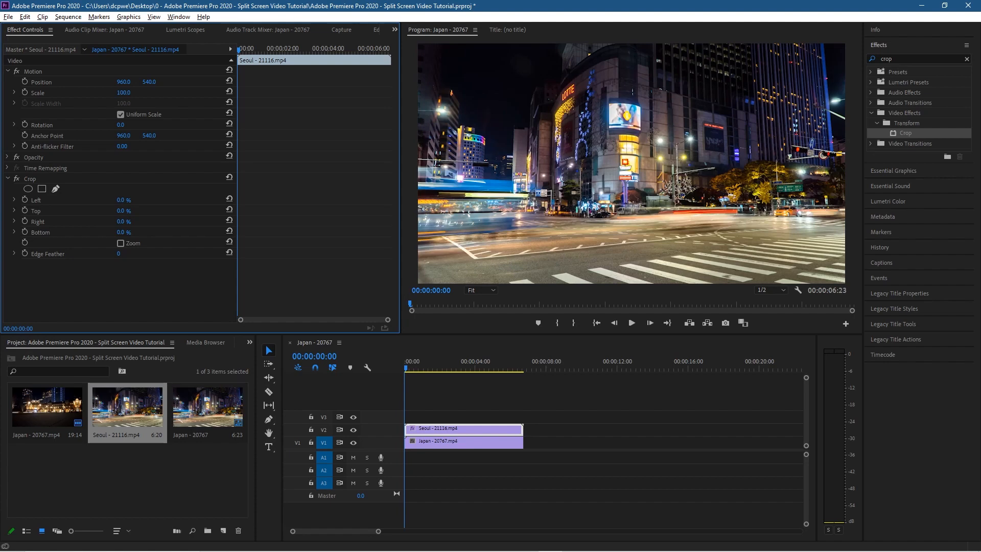
Crop the Seoul clip 50% from the right, keeping the playhead at the sequence start
left_click(131, 221)
type("50")
key("Return")
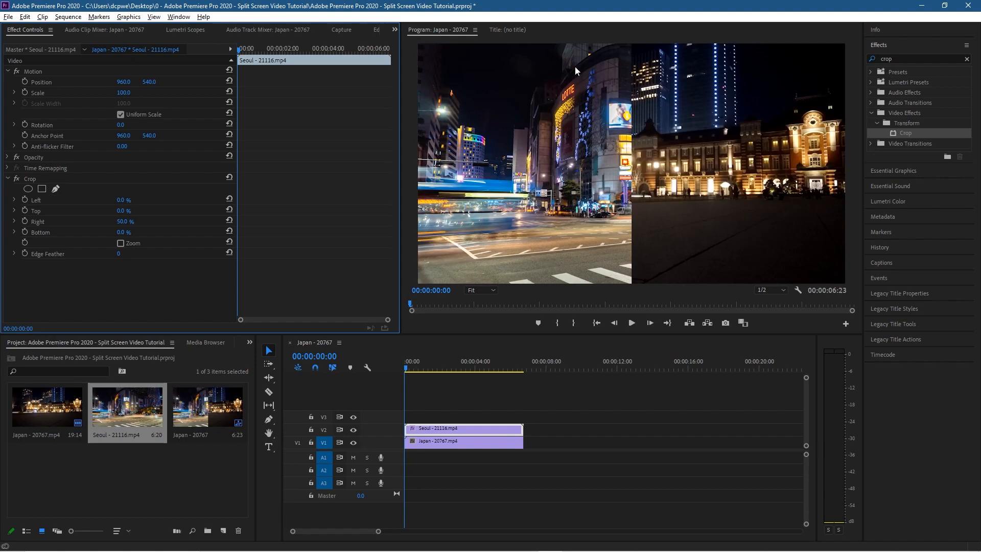
mouse_move(407, 366)
left_mouse_down()
mouse_move(486, 372)
mouse_move(402, 370)
left_mouse_up()
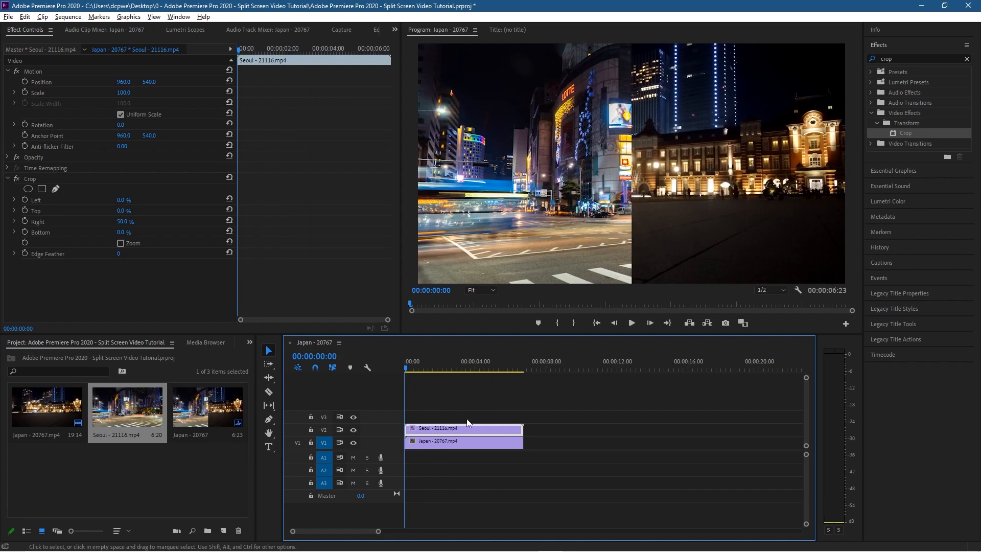
Switch the Seoul clip's crop to the other side, with Right at 0% and Left at 50%
left_click(122, 222)
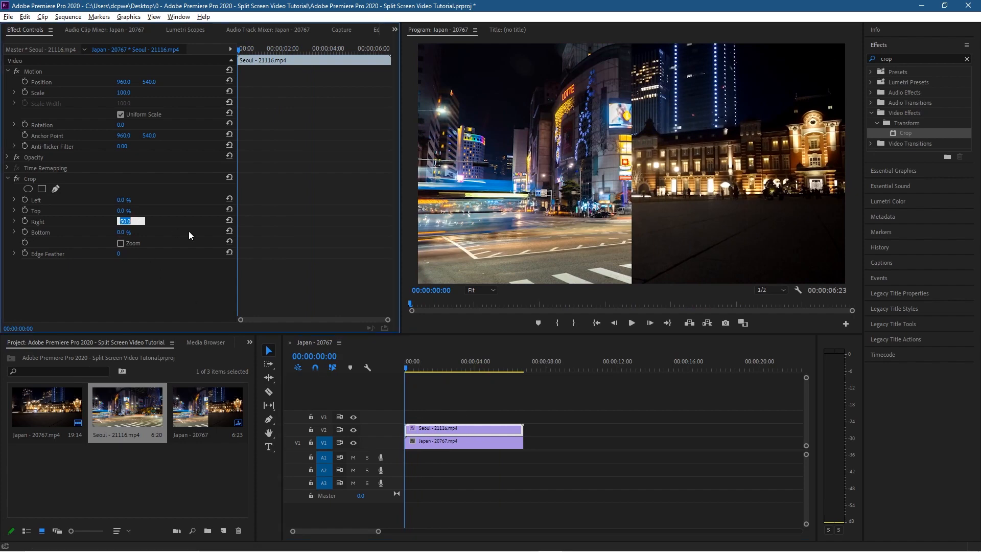
type("0")
key("Return")
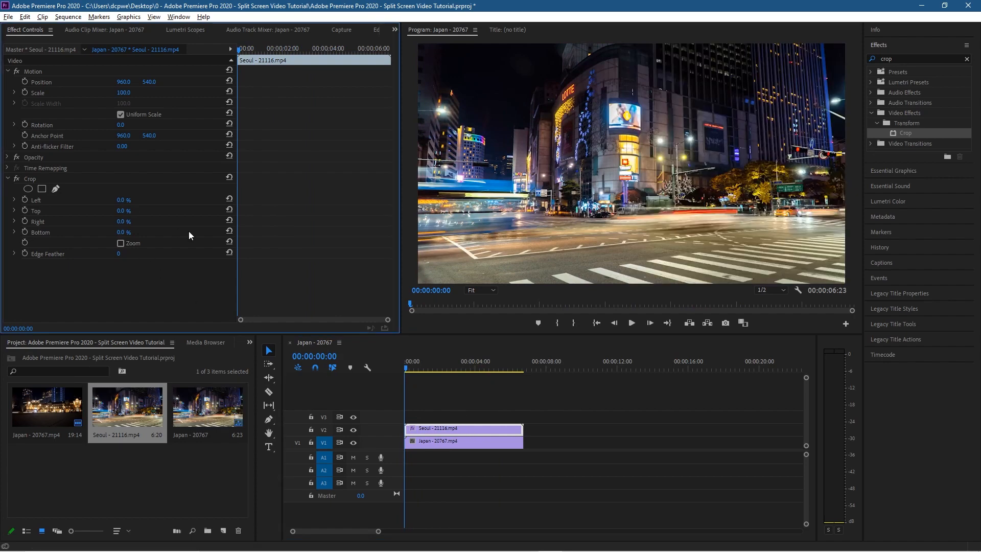
left_click(123, 200)
type("50")
key("Return")
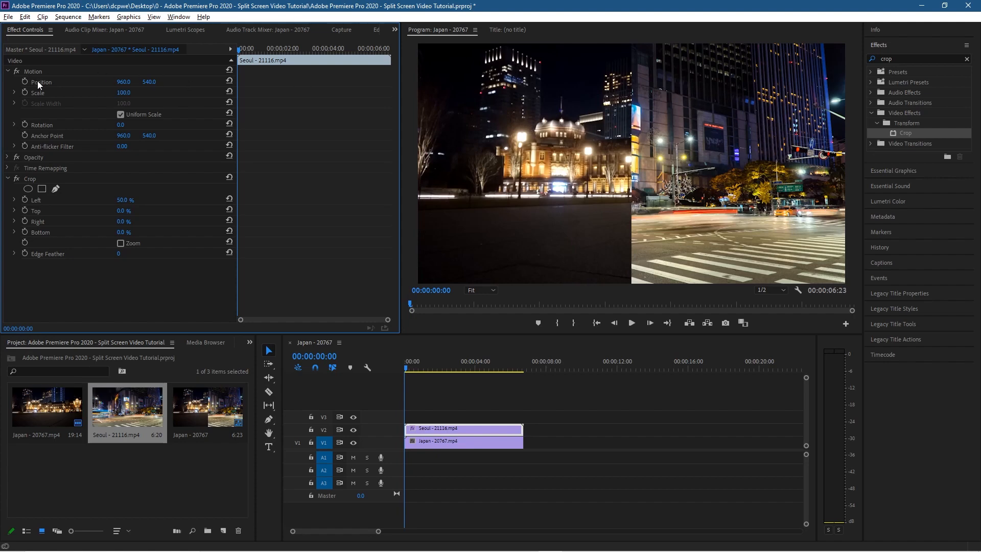
Shift the cropped Seoul clip to the left half of the frame by setting its horizontal position to 0
left_click_drag(122, 82, 8, 82)
left_click(121, 81)
type("0")
key("Return")
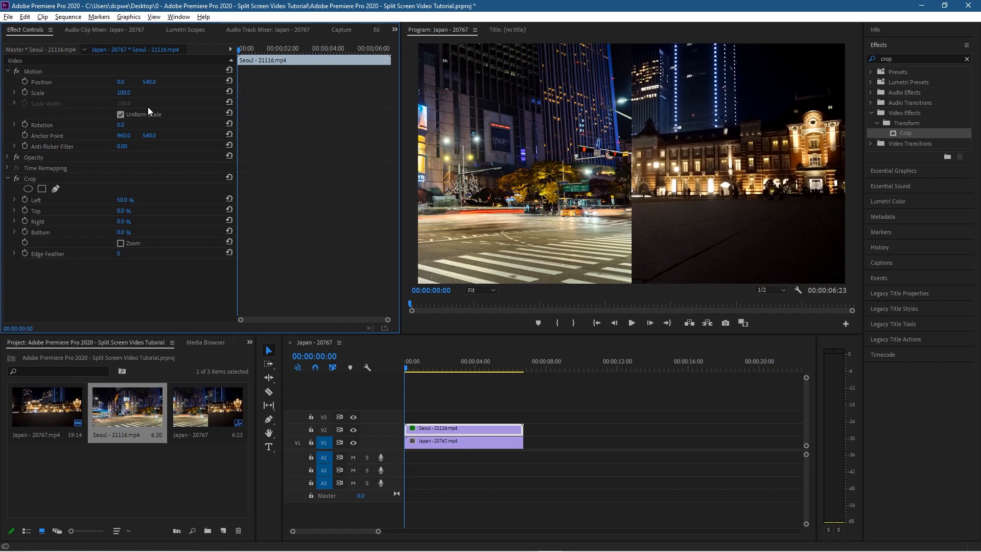
Restore the Seoul clip's horizontal position to 960 and its left crop to 0%
left_click(121, 82)
type("960")
key("Return")
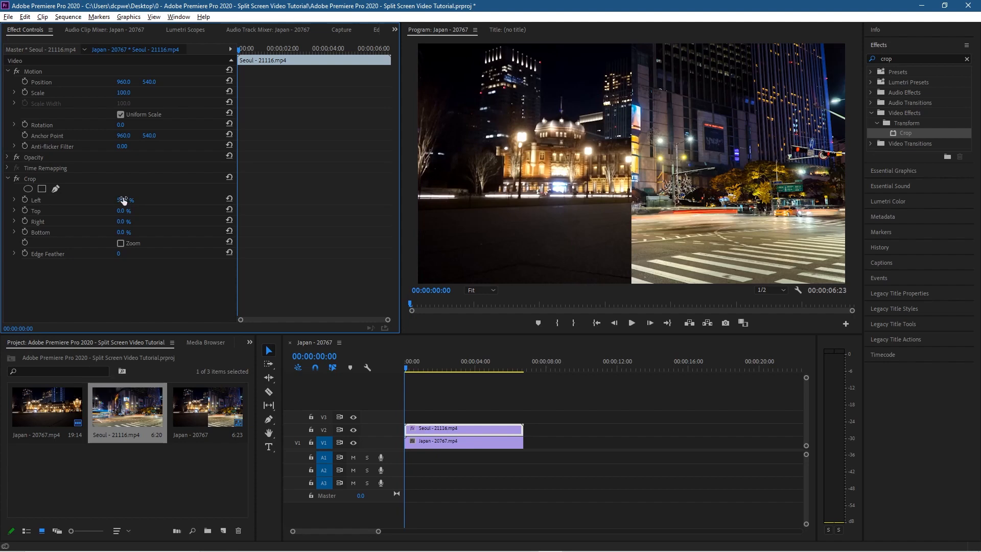
type("0")
key("Return")
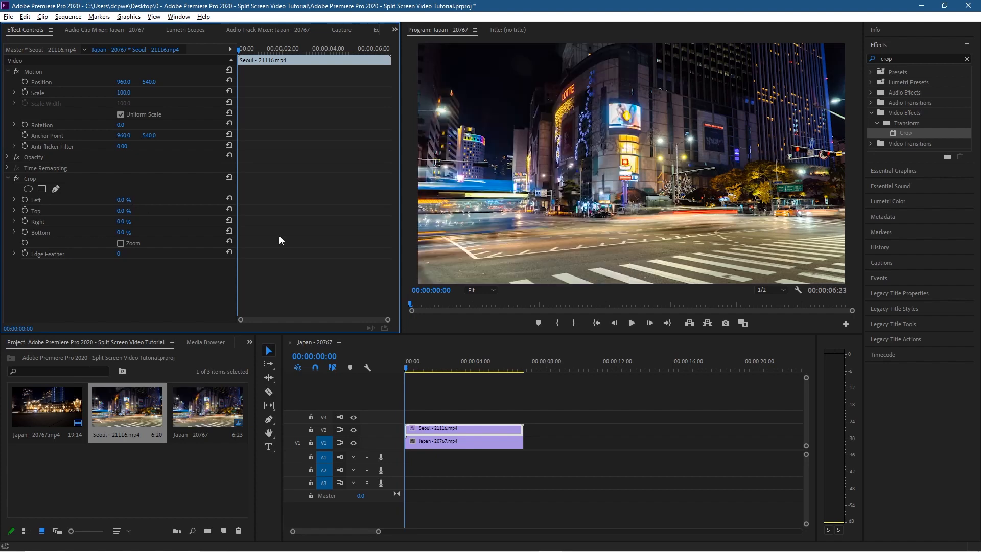
Set the Seoul clip's right crop to 50% so it fills only the left half of the frame
left_click(118, 220)
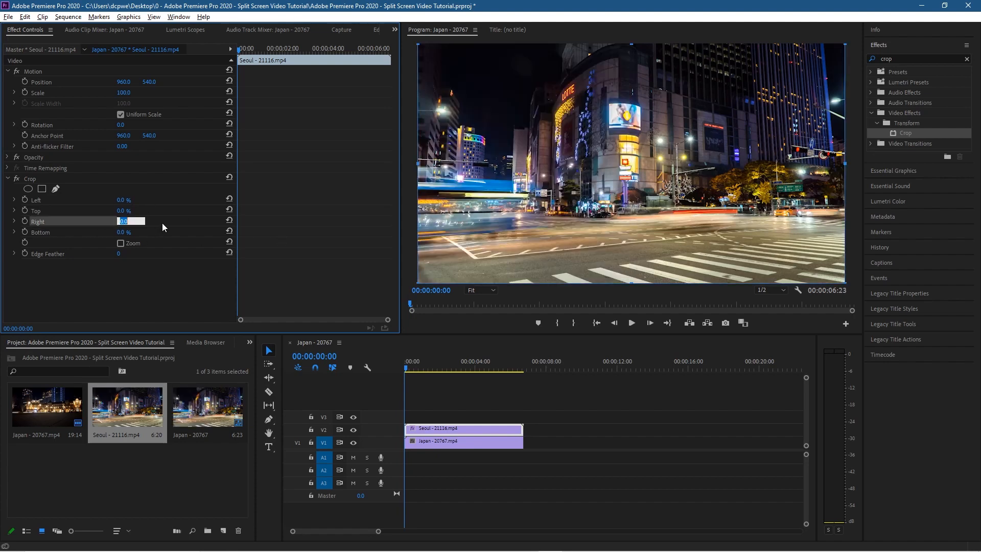
type("50")
key("Return")
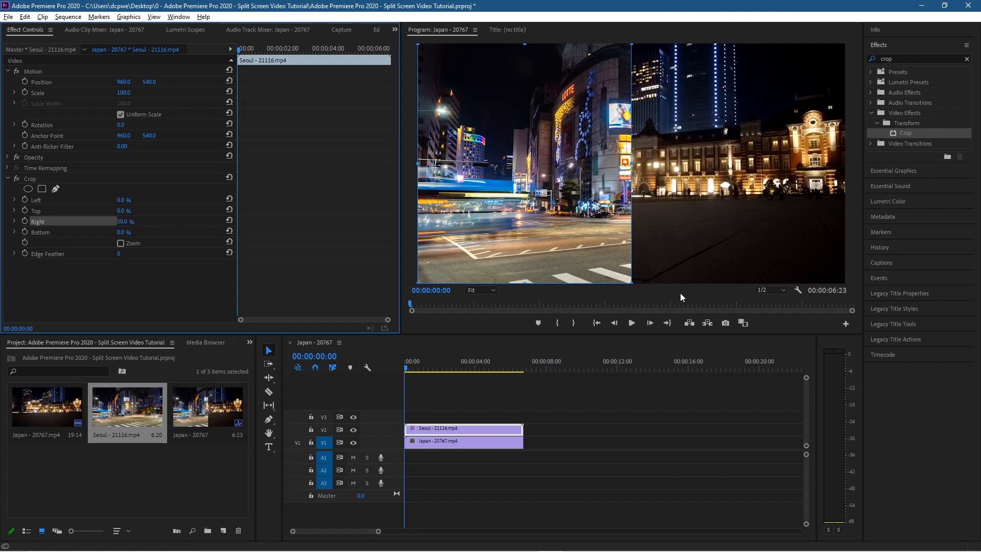
Shift the Japan clip on V1 to a horizontal position of 1453 and play a short preview of the split screen
left_click(449, 443)
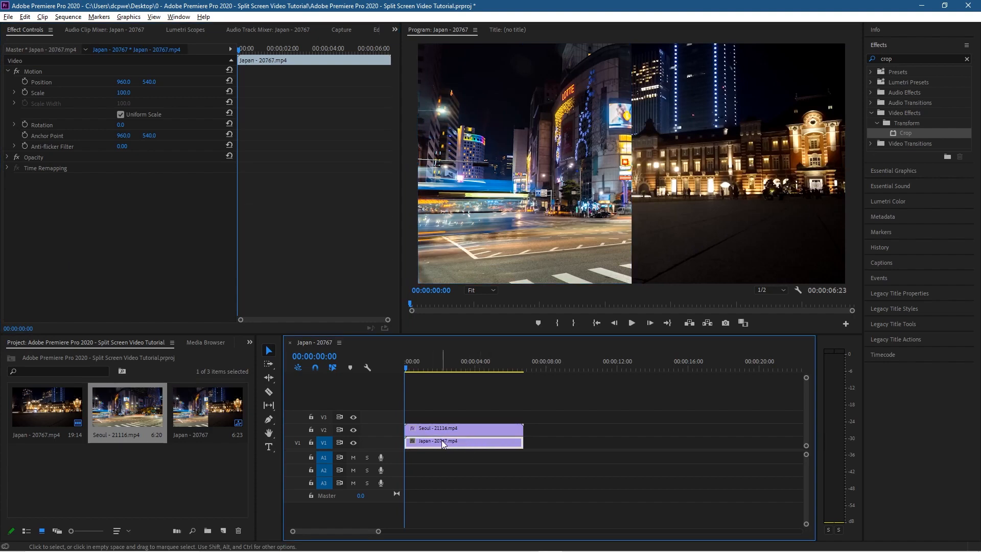
left_click_drag(124, 81, 209, 81)
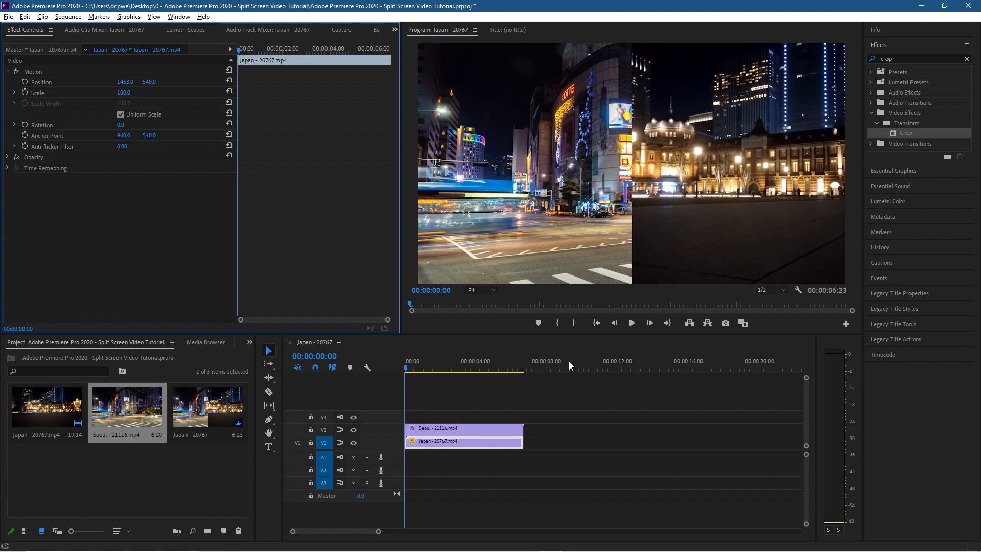
left_click(632, 323)
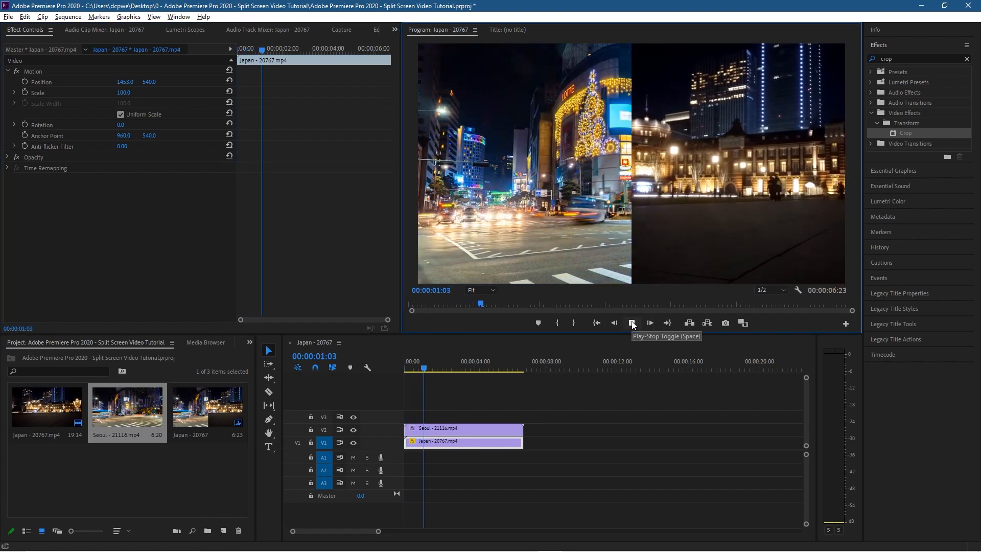
left_click(632, 323)
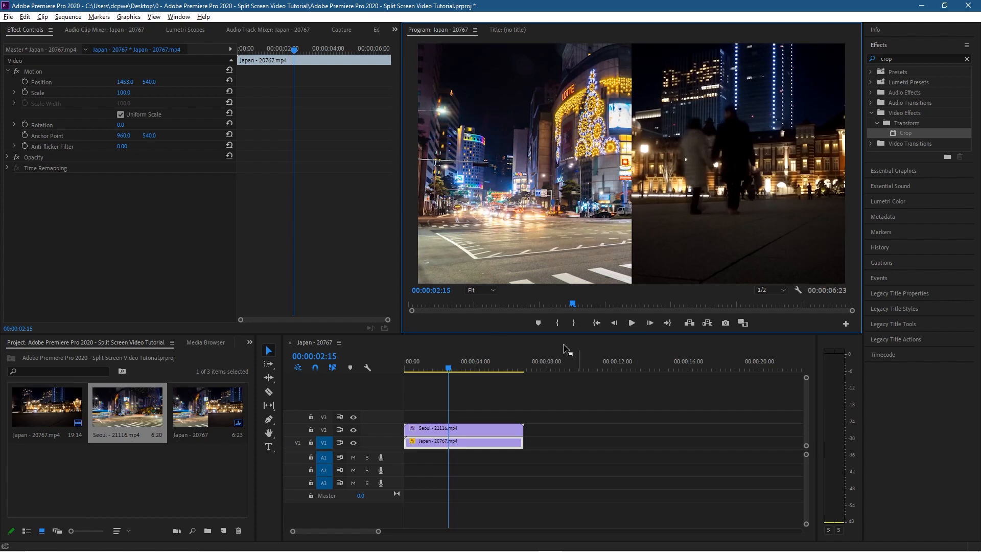
Draw a rectangle around the edges of the whole video frame with the Rectangle Tool, viewing the program at 25%
left_click(478, 291)
left_click(478, 290)
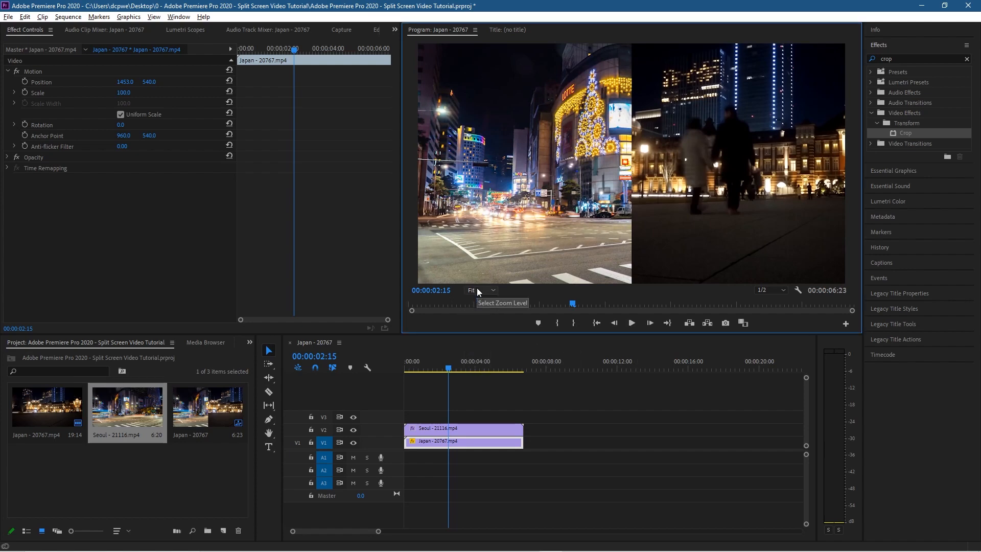
left_click(478, 290)
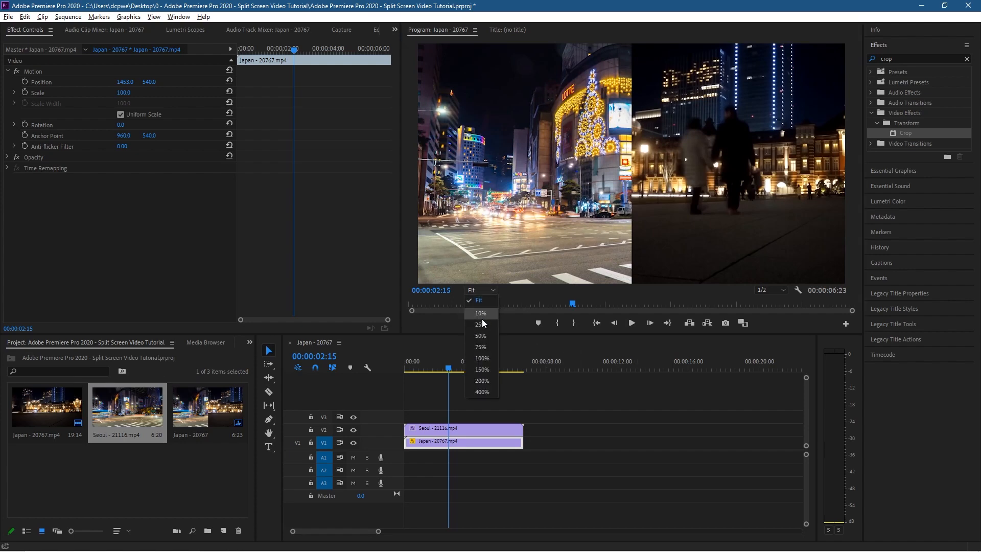
left_click(481, 324)
left_click(268, 419)
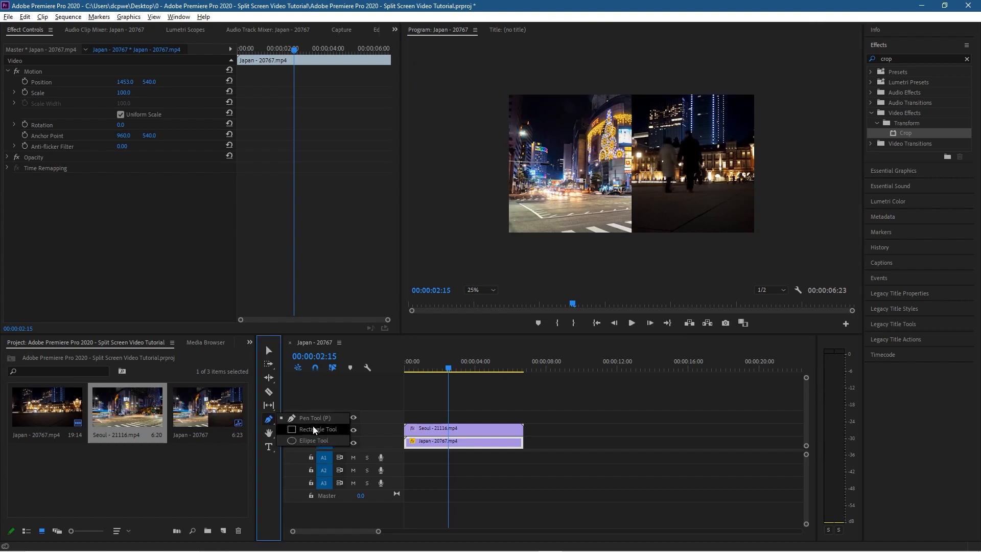
left_click(313, 430)
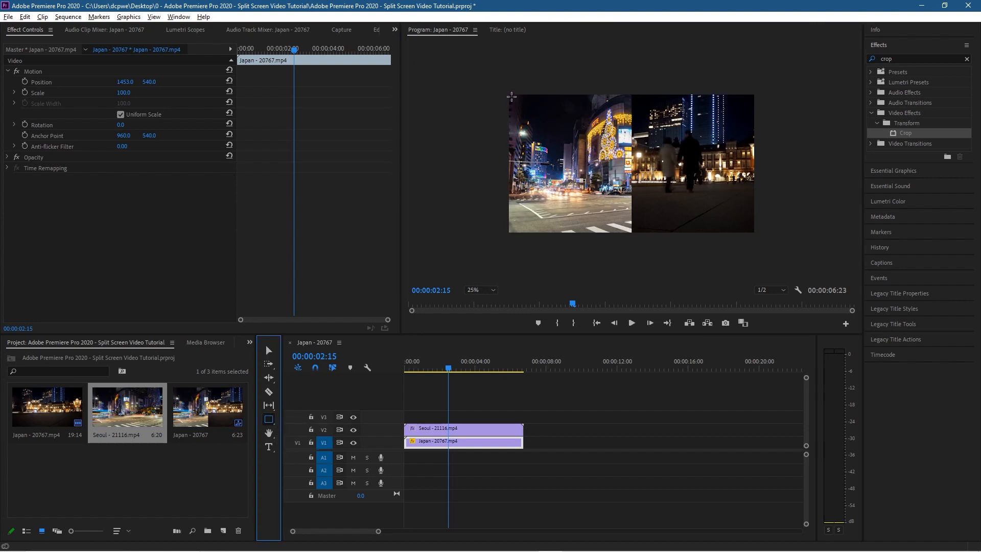
left_click_drag(512, 96, 756, 234)
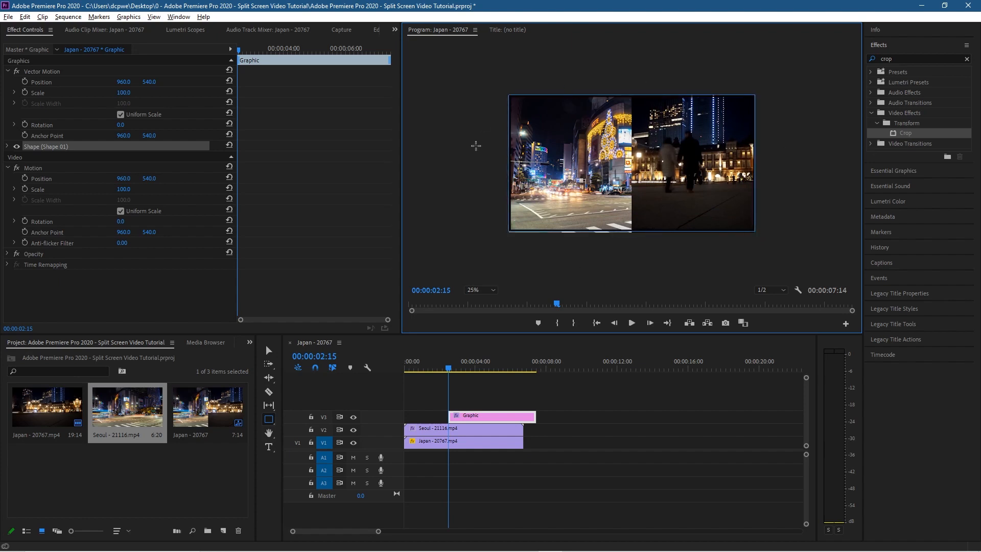
Change the border rectangle's stroke colour to white (FFFFFF) and leave its fill turned off
left_click(8, 147)
left_click(8, 147)
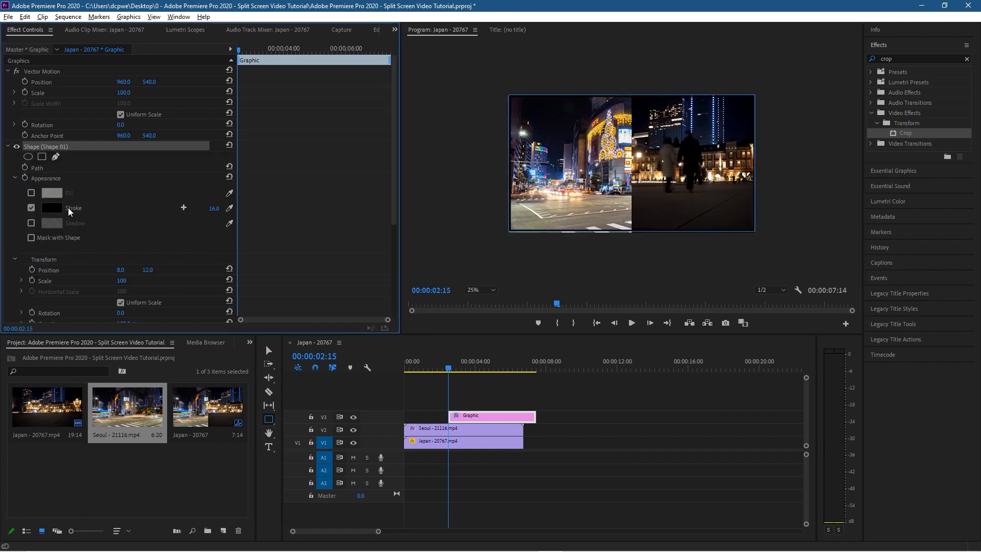
left_click(56, 210)
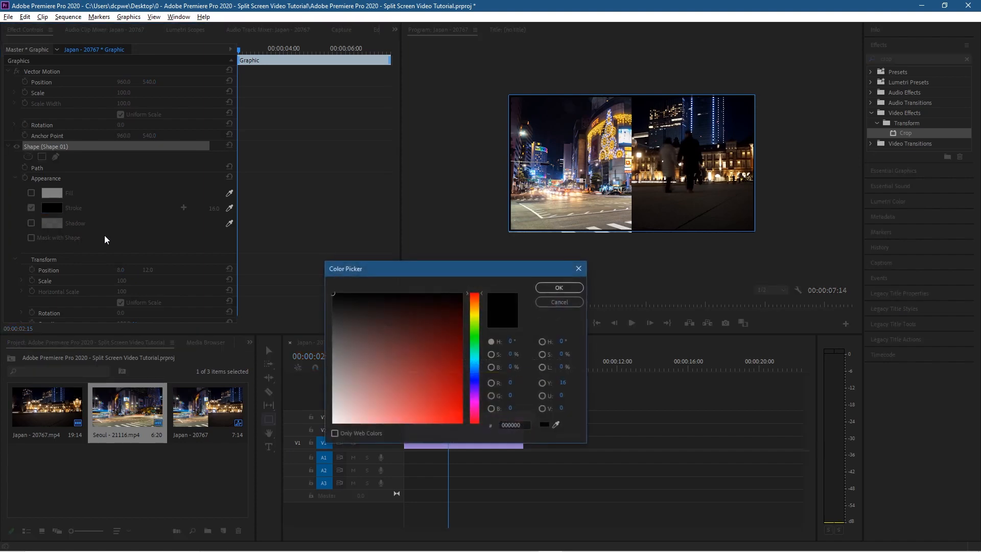
left_click_drag(366, 364, 321, 437)
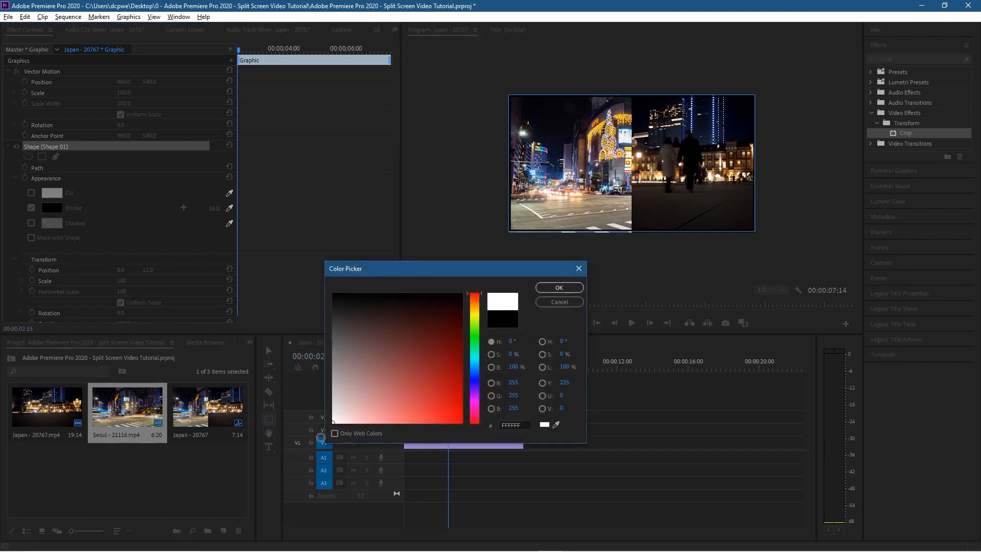
left_click(559, 288)
left_click(30, 193)
left_click(30, 194)
left_click(31, 194)
left_click(31, 194)
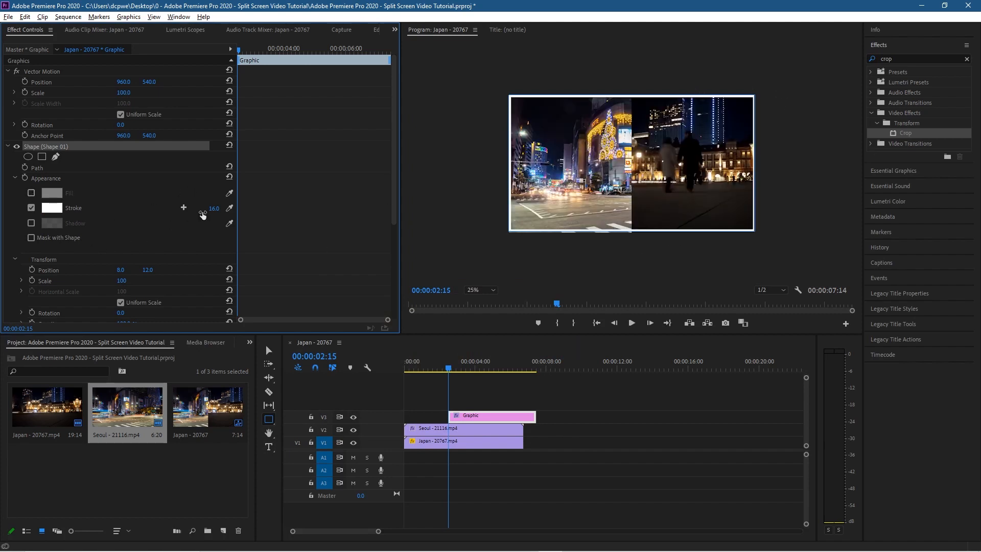
Set the border rectangle's stroke width to 15 and fit the whole frame in the program preview
left_click_drag(214, 215, 212, 208)
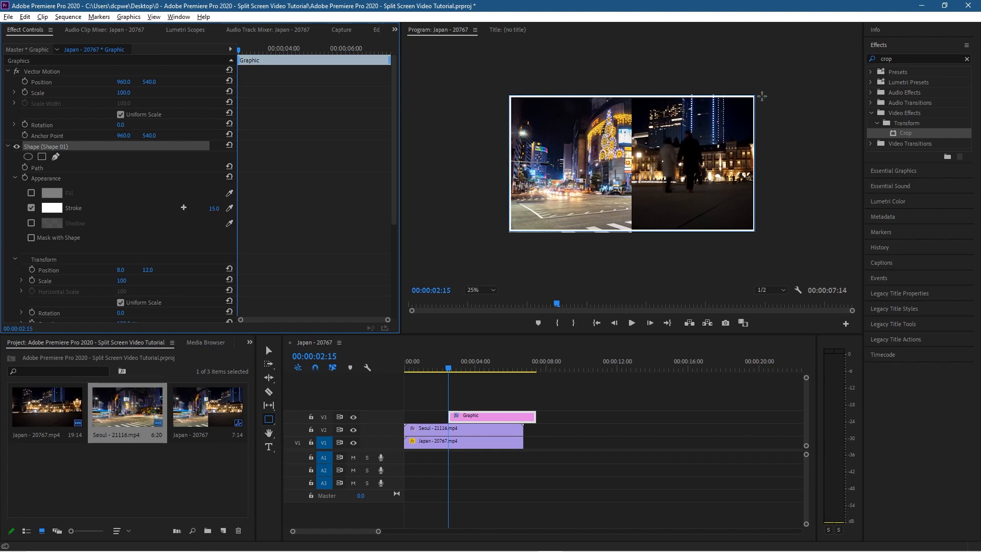
left_click(478, 290)
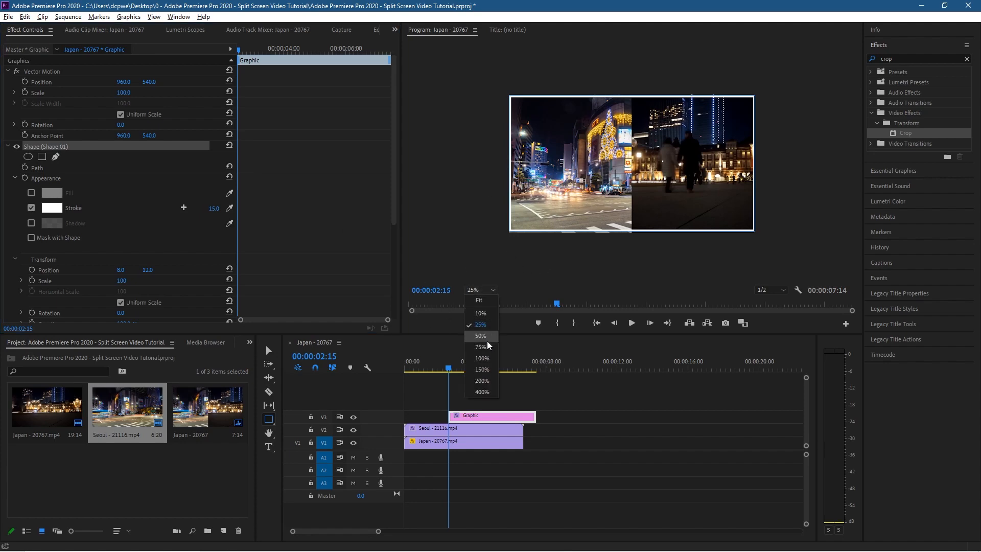
left_click(489, 303)
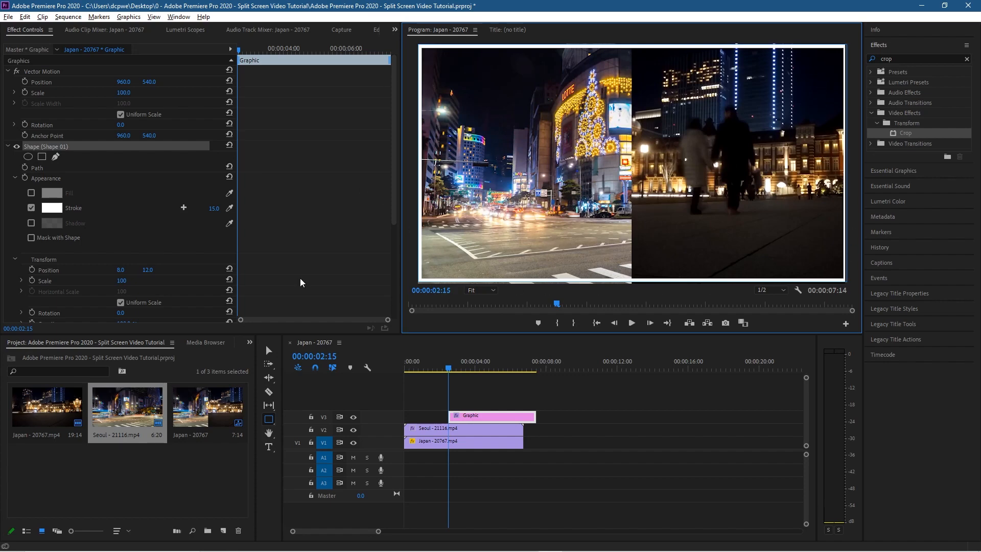
Adjust the border rectangle's edges with the Selection Tool, pulling its right edge slightly inward to even out the border
left_click(271, 350)
left_click(551, 281)
left_click_drag(632, 283, 625, 283)
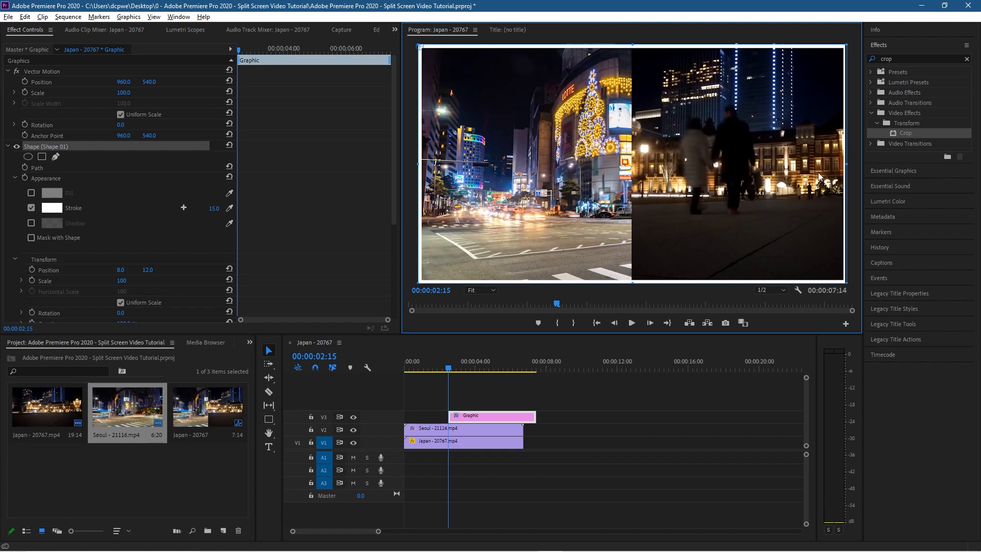
left_click_drag(847, 163, 844, 162)
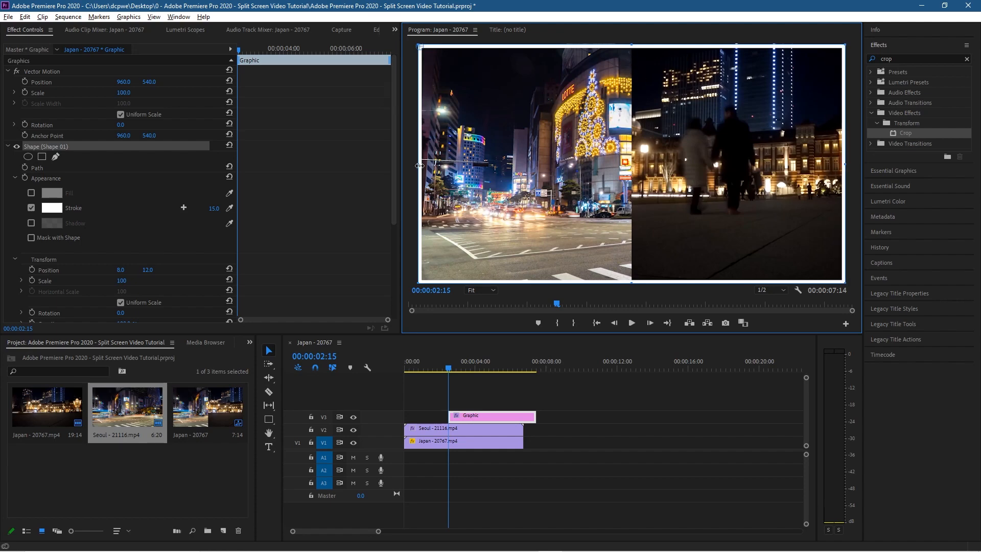
left_click(632, 323)
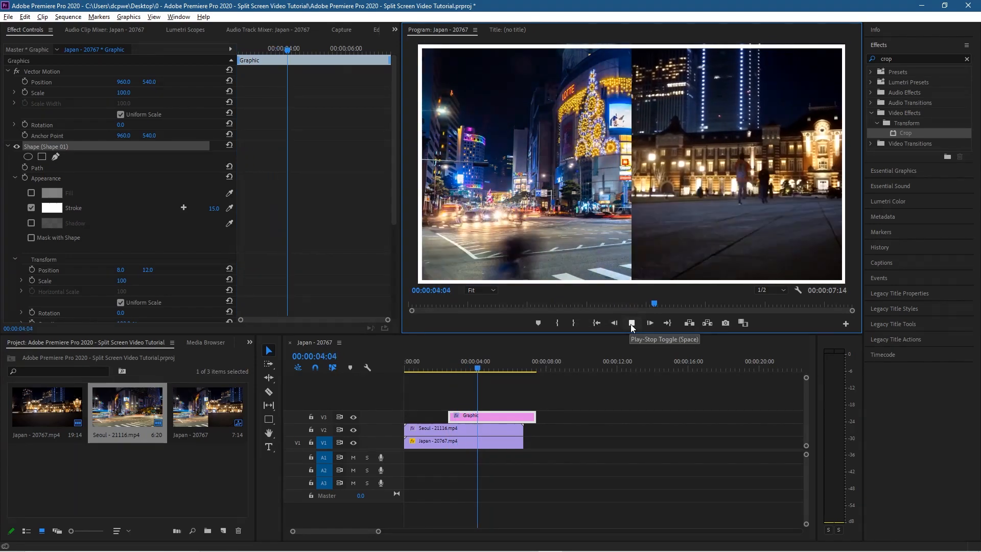
left_click(631, 323)
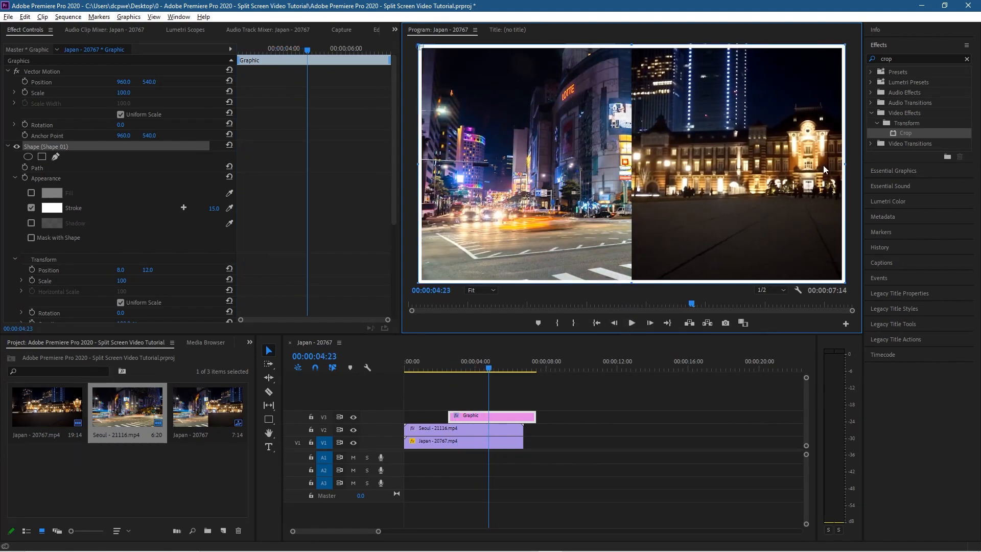
left_click_drag(844, 165, 842, 172)
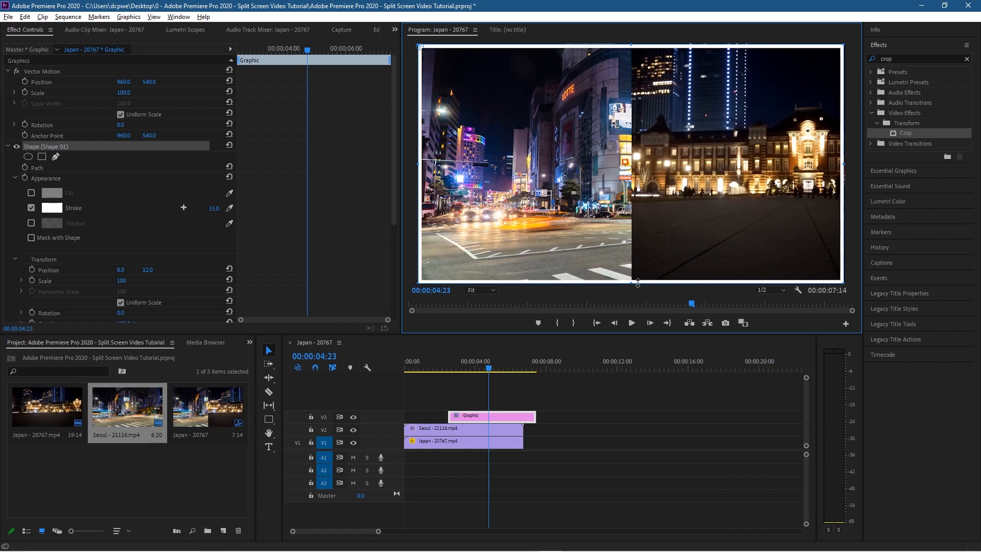
left_click_drag(846, 165, 846, 168)
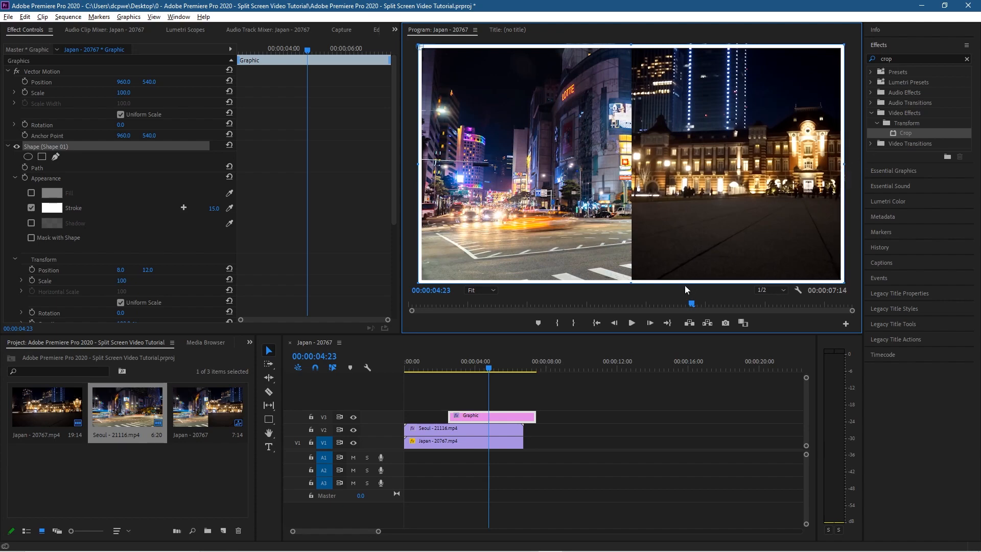
Play a short preview of the bordered split screen and stop at 00:00:05:28
left_click(632, 322)
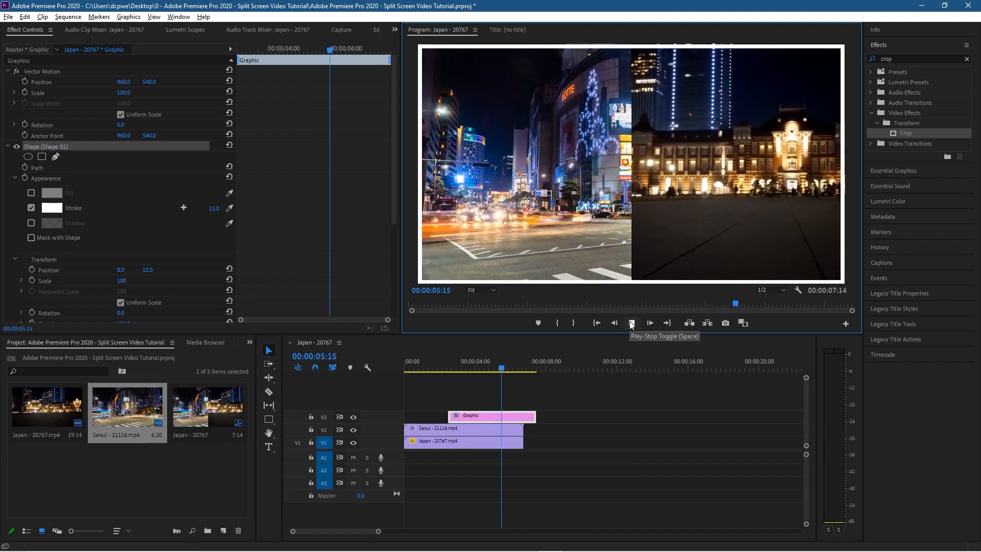
key("space")
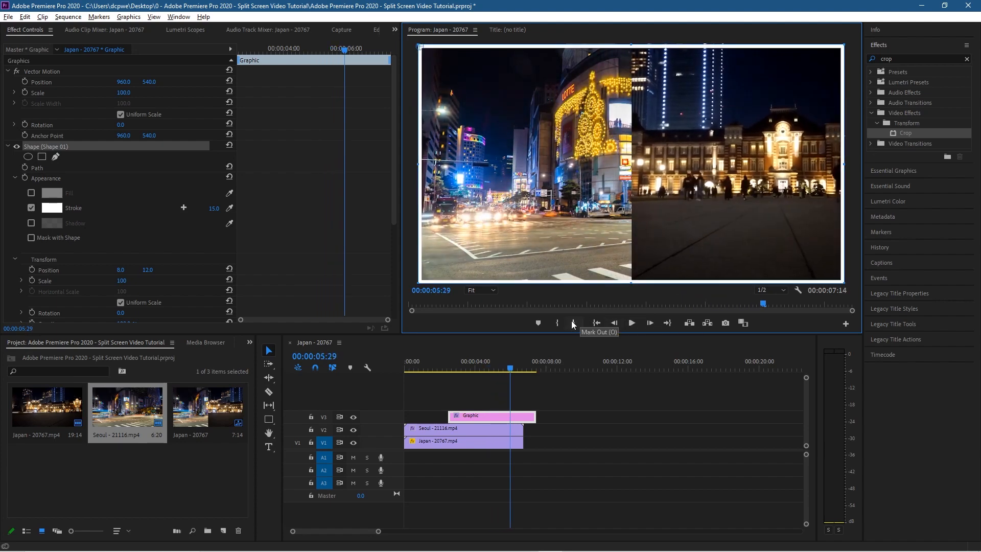
left_click(614, 324)
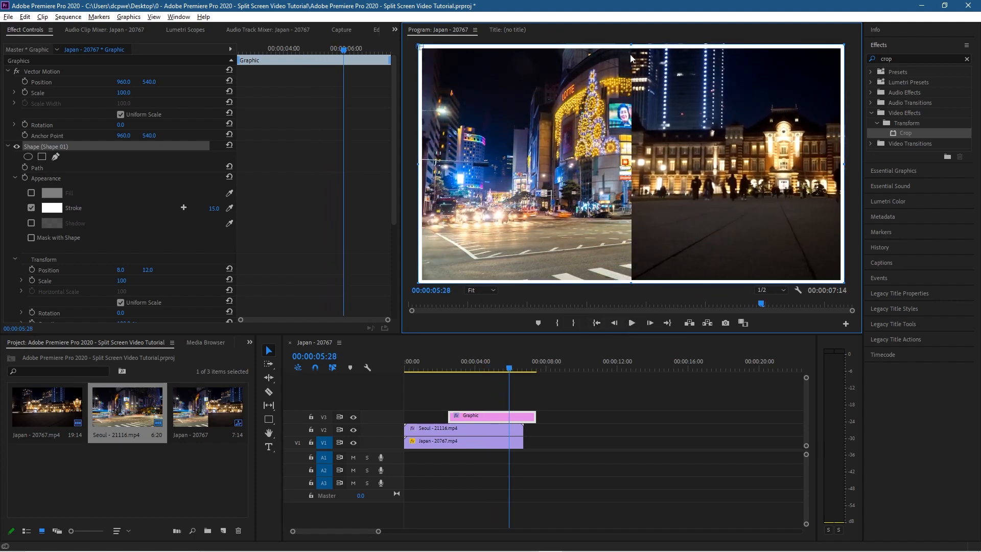
Draw a vertical divider between the two clips with the Pen Tool, running from above the frame to below it
left_click(475, 290)
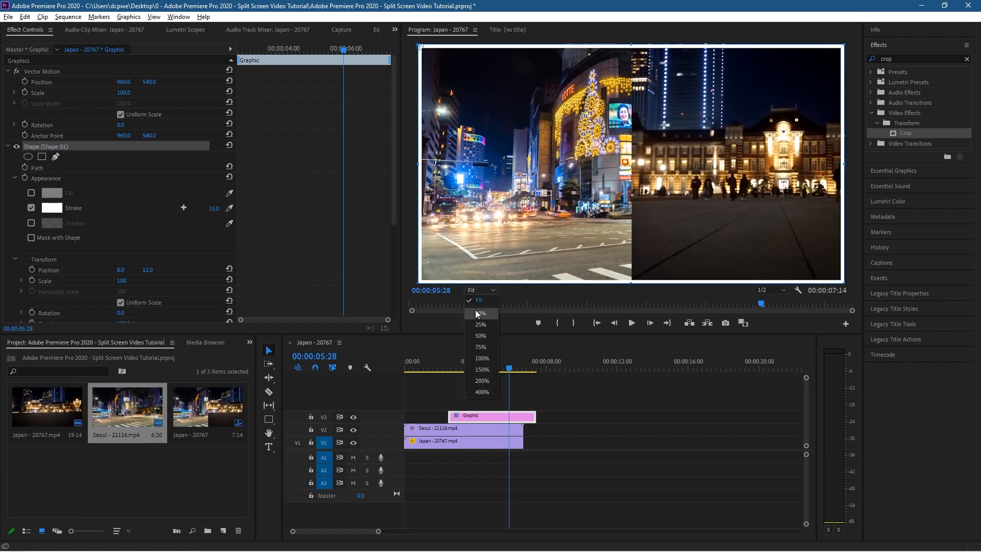
left_click(484, 325)
left_click_drag(268, 418, 269, 419)
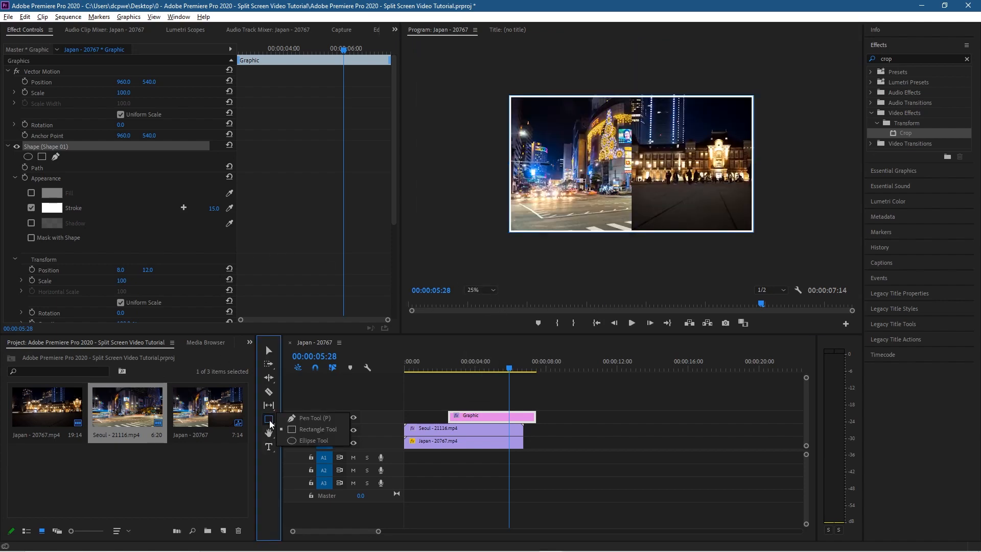
left_click(309, 419)
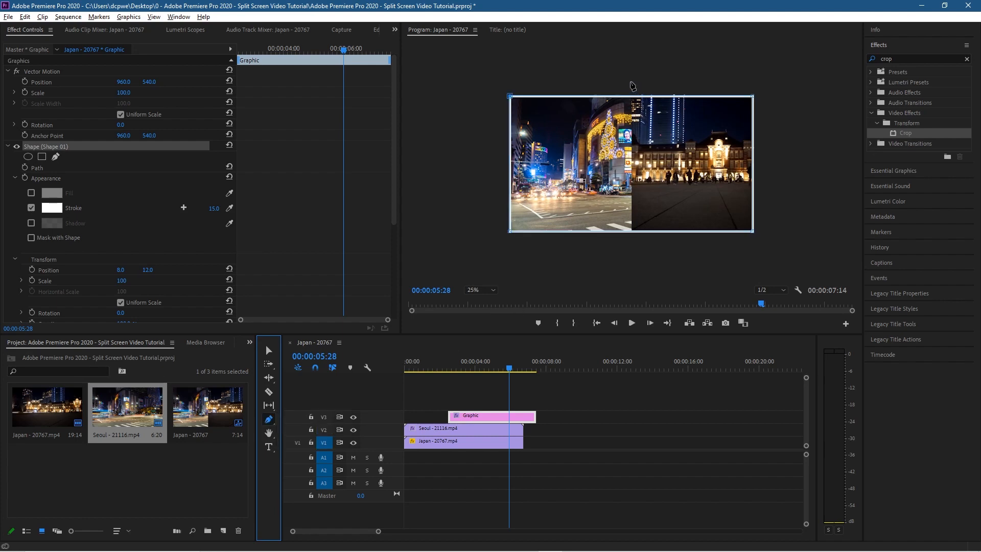
left_click(632, 81)
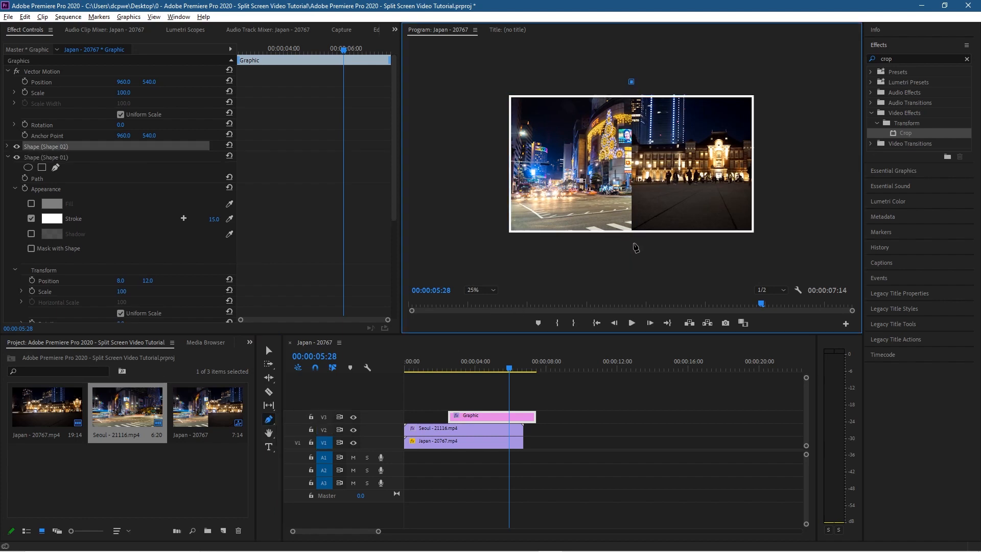
left_click(633, 243)
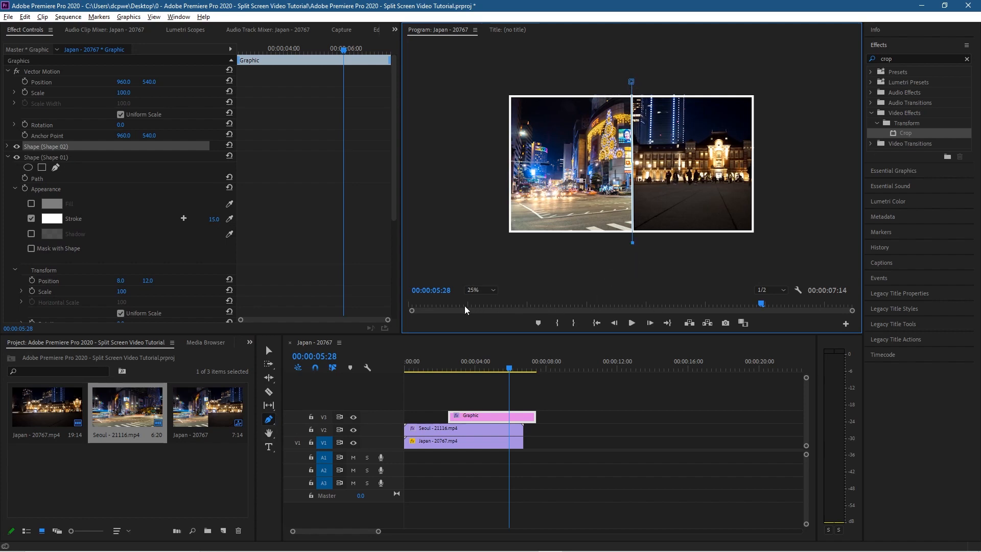
left_click(481, 291)
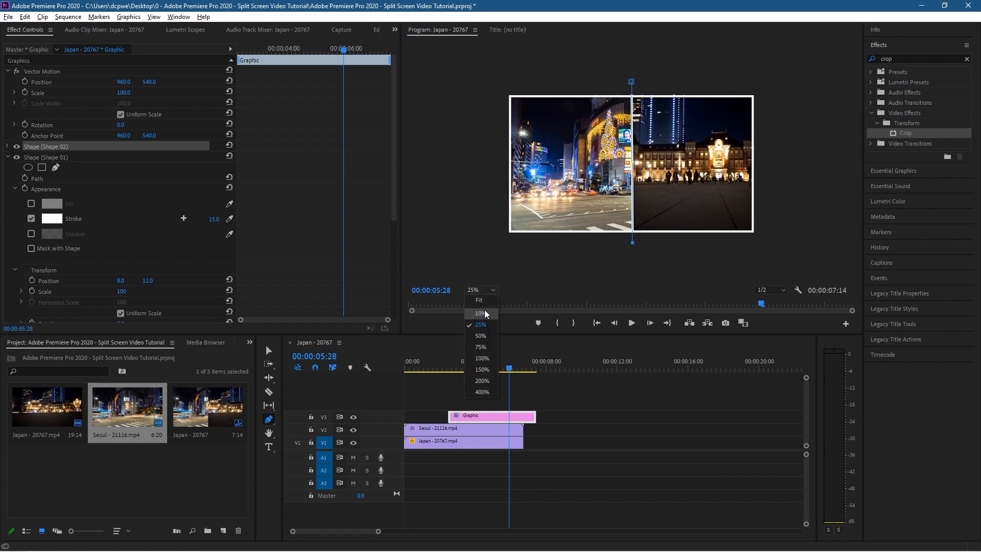
left_click(483, 300)
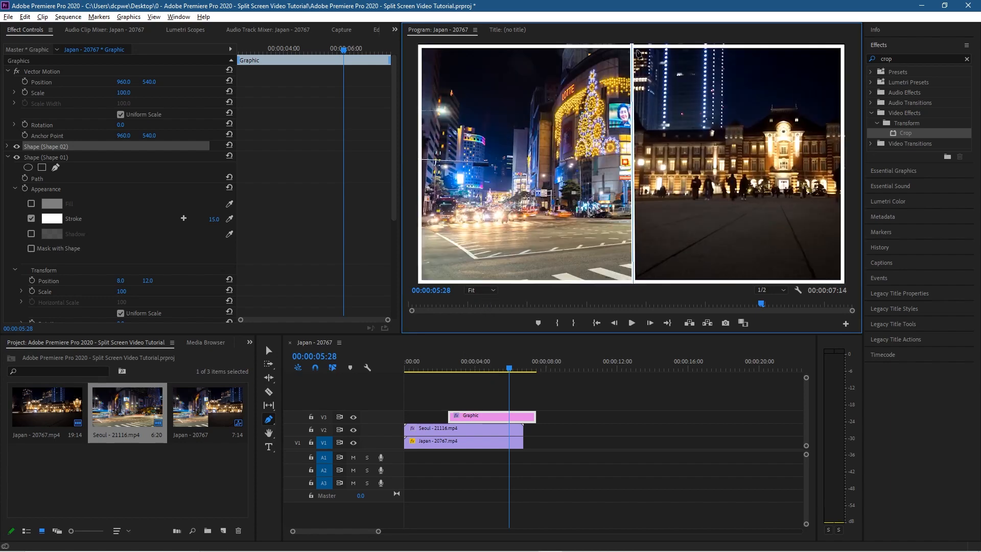
Change the stroke colour of the divider line (Shape 02) to black
left_click(8, 147)
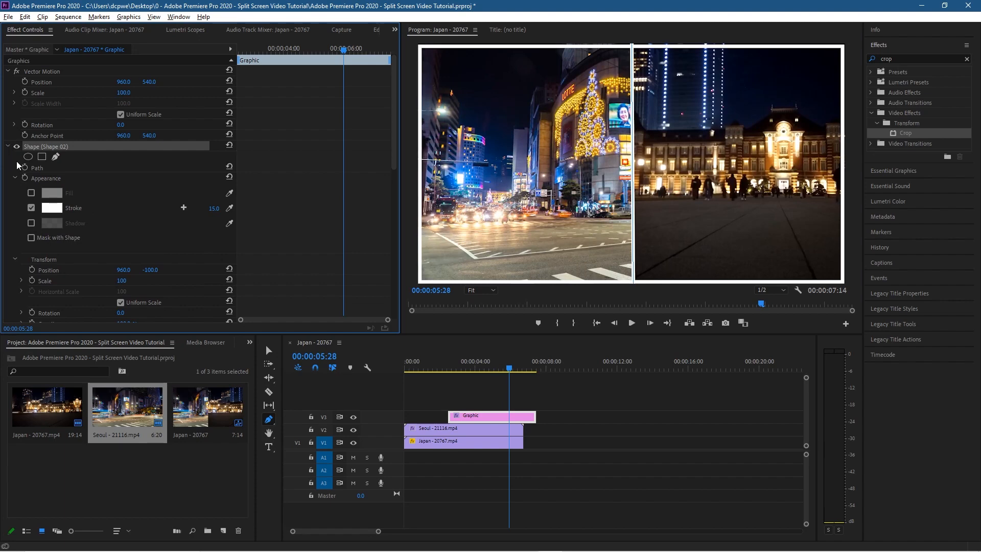
left_click(7, 147)
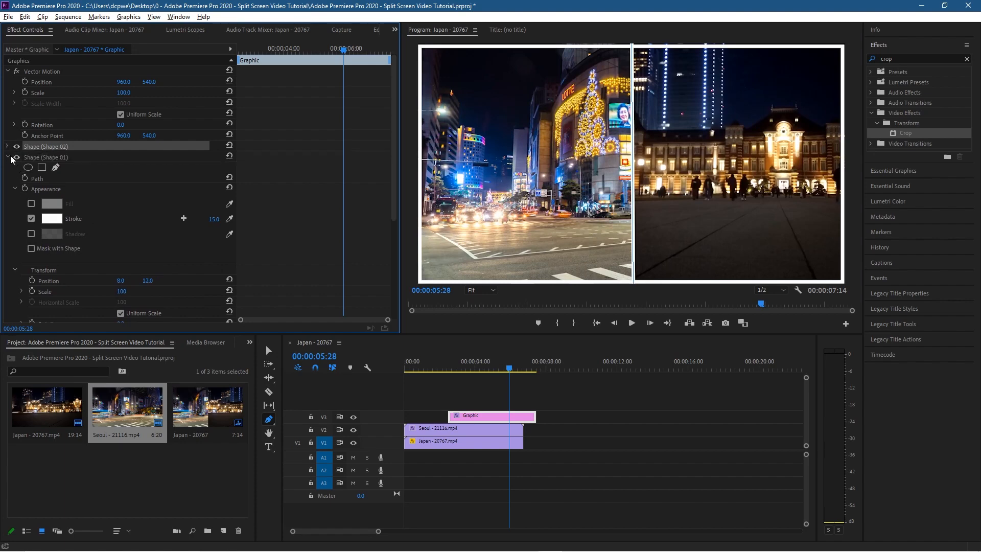
left_click(8, 147)
left_click(7, 146)
left_click(8, 147)
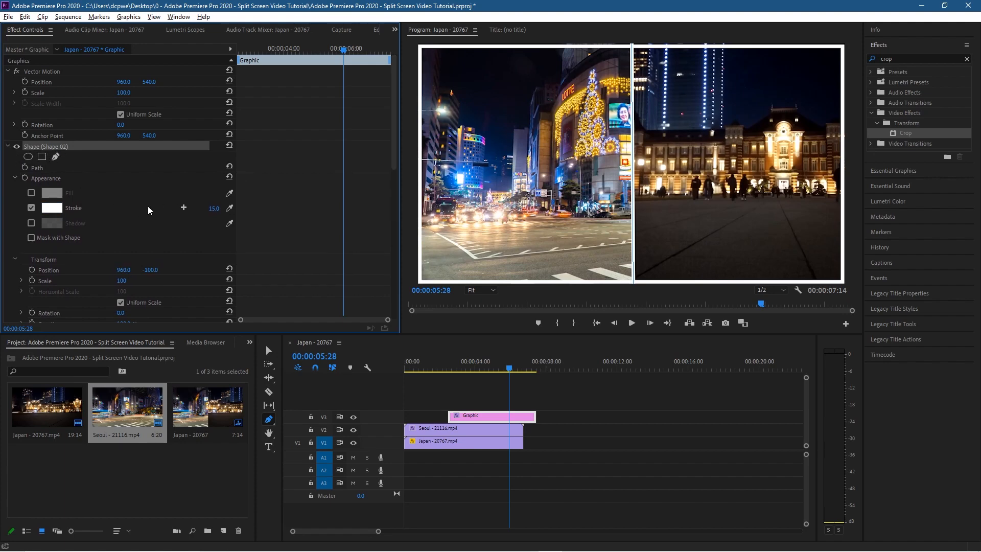
left_click(31, 208)
left_click(31, 208)
left_click(58, 212)
left_click_drag(449, 295, 462, 289)
left_click(559, 287)
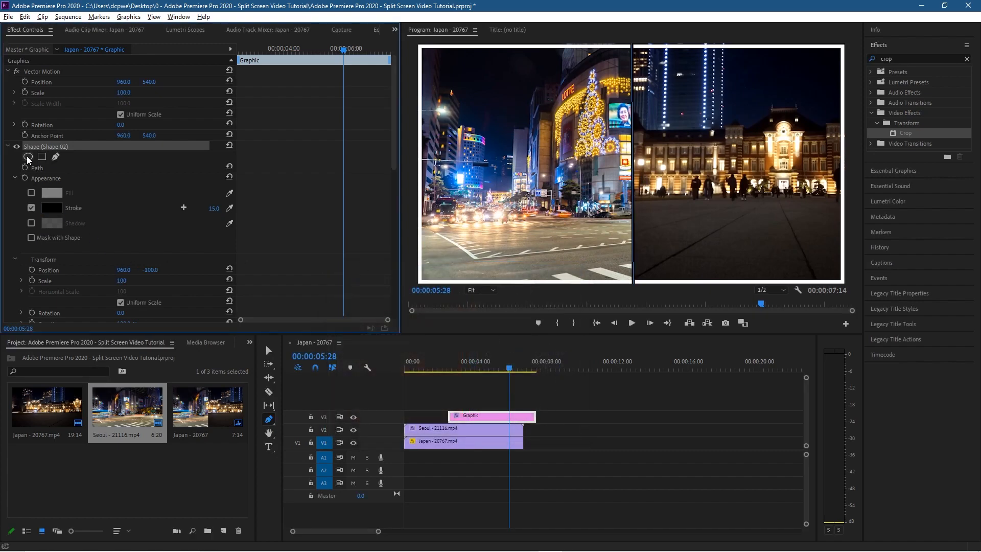
Change the stroke colour of the border rectangle (Shape 01) to black to match the divider
left_click(8, 147)
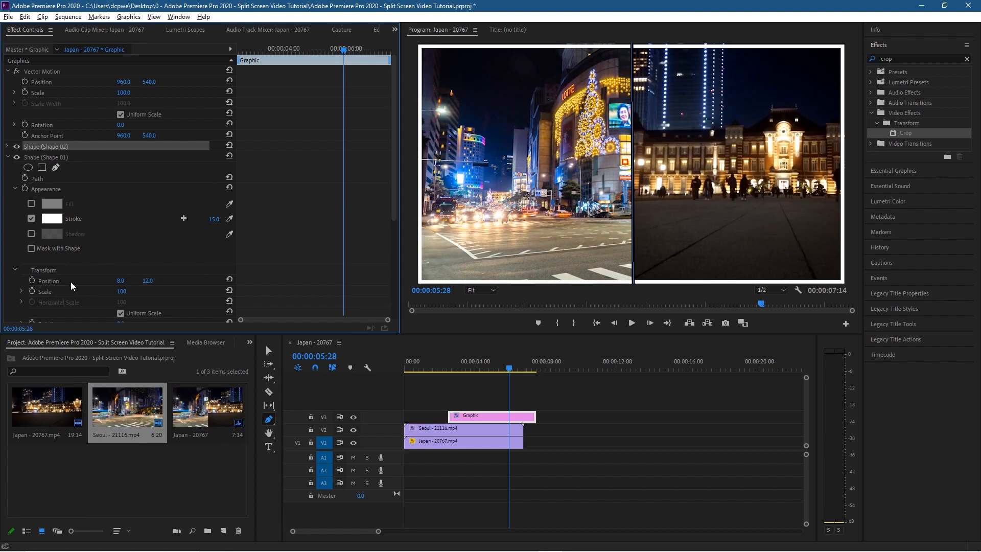
left_click(58, 223)
left_click(462, 293)
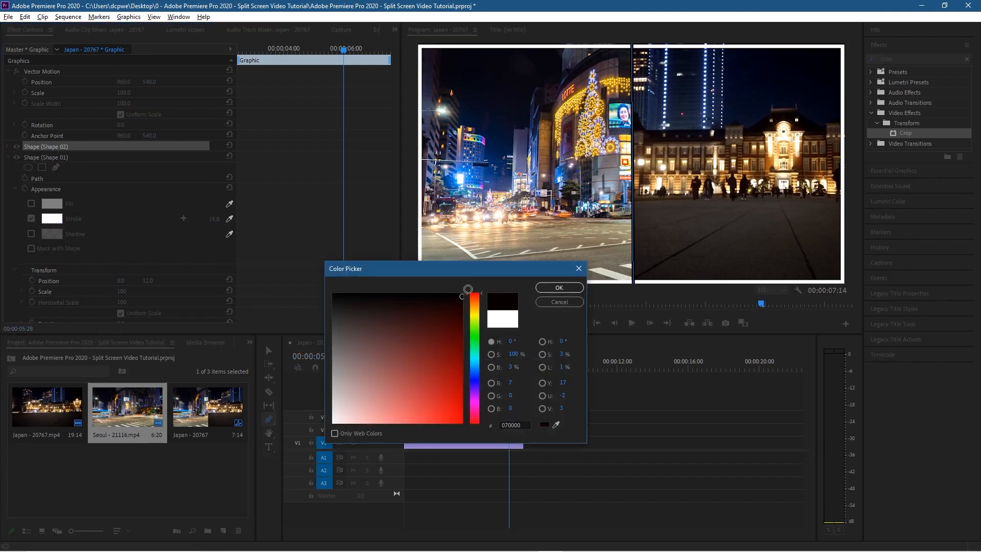
left_click(558, 288)
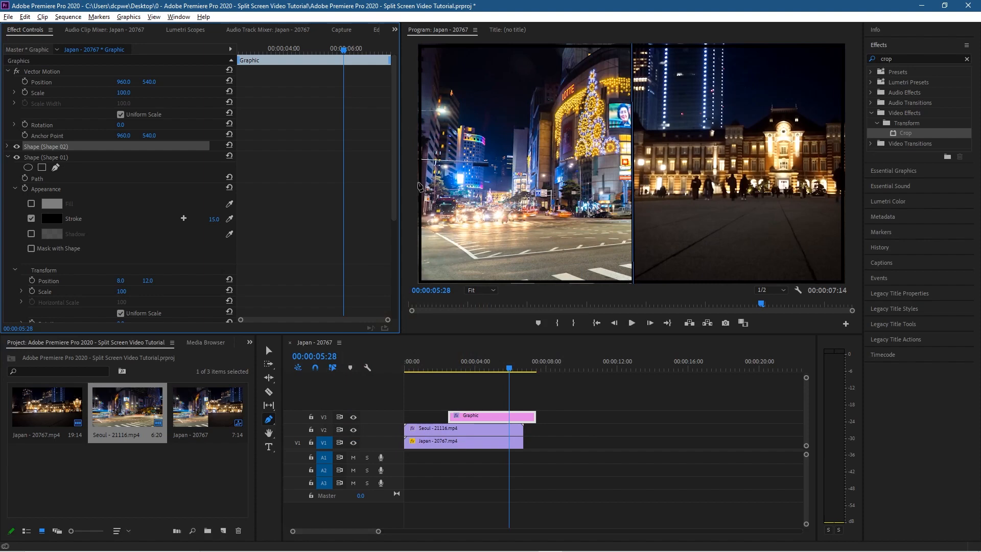
Select the border rectangle with the Selection Tool and play the sequence to preview the black border and divider
left_click(268, 350)
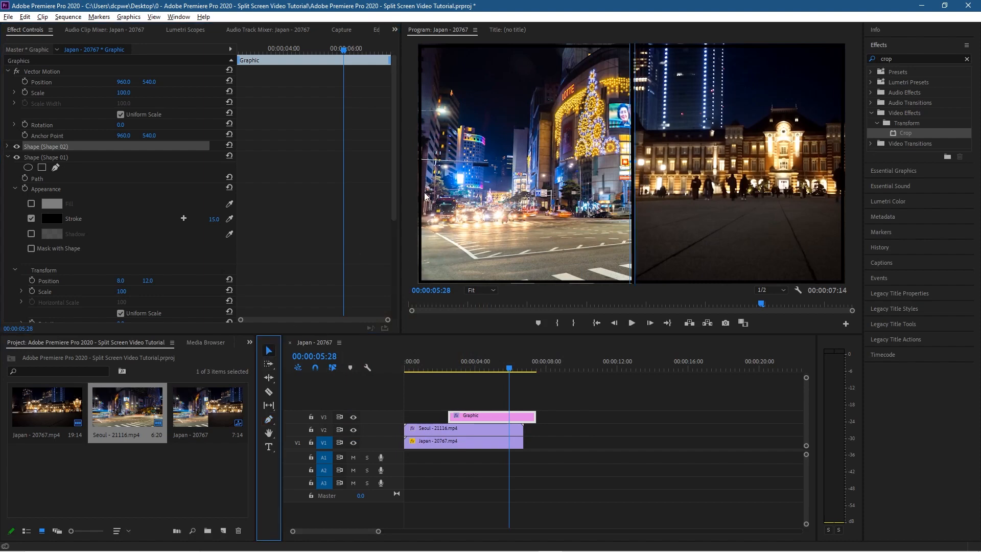
left_click(419, 179)
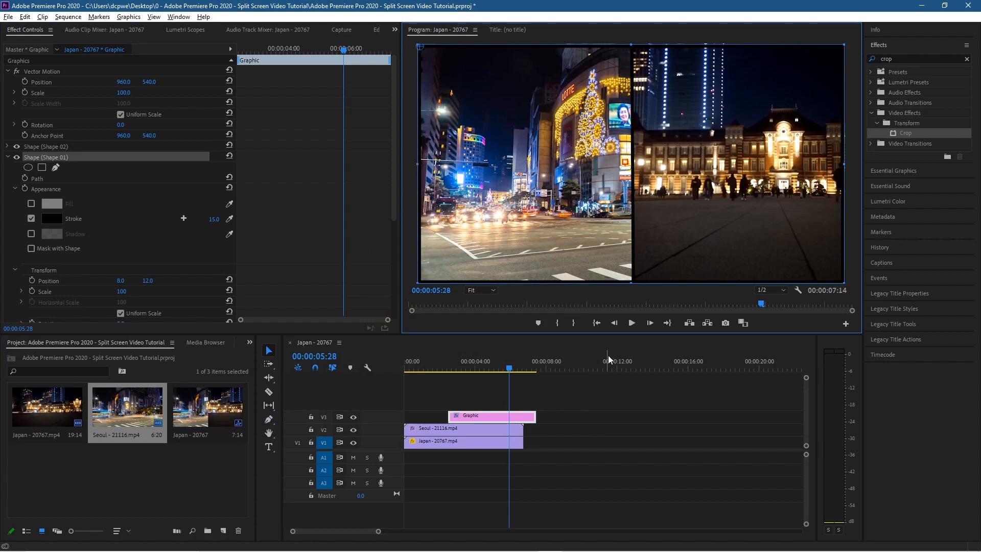
left_click(632, 323)
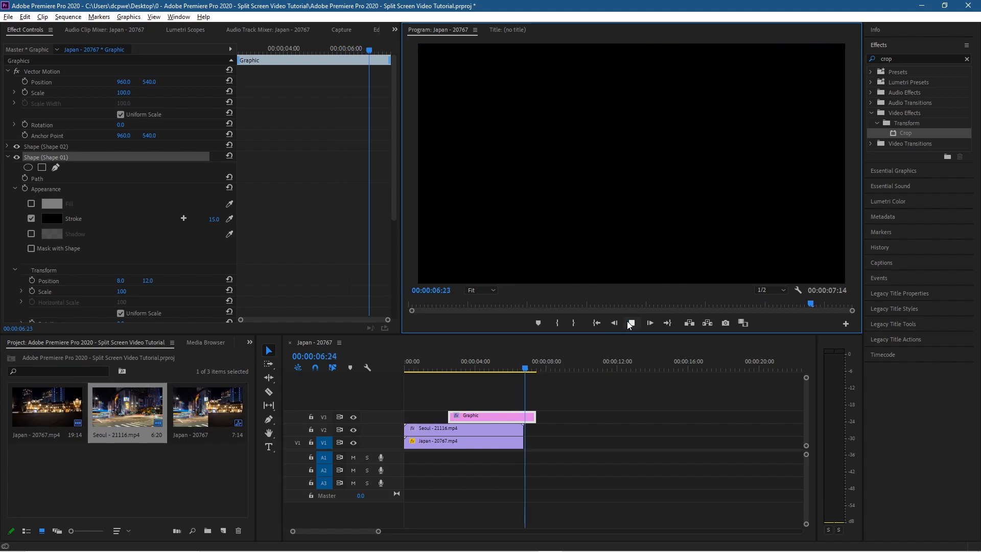
Fit the Graphic clip on V3 to the full length of the two video clips and play from the start
left_click(597, 323)
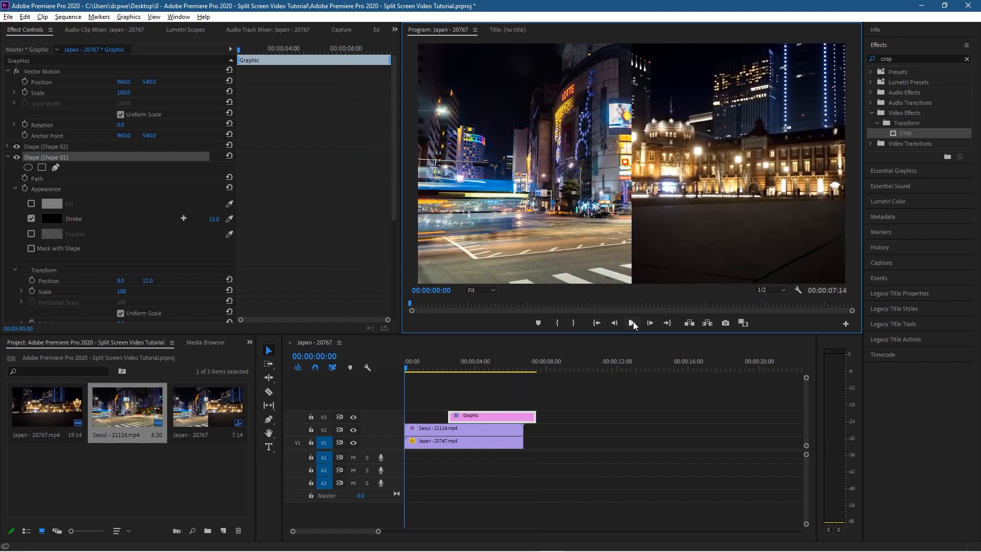
mouse_move(511, 415)
left_mouse_down()
mouse_move(450, 417)
mouse_move(522, 417)
left_mouse_up()
left_click(596, 323)
left_click(633, 325)
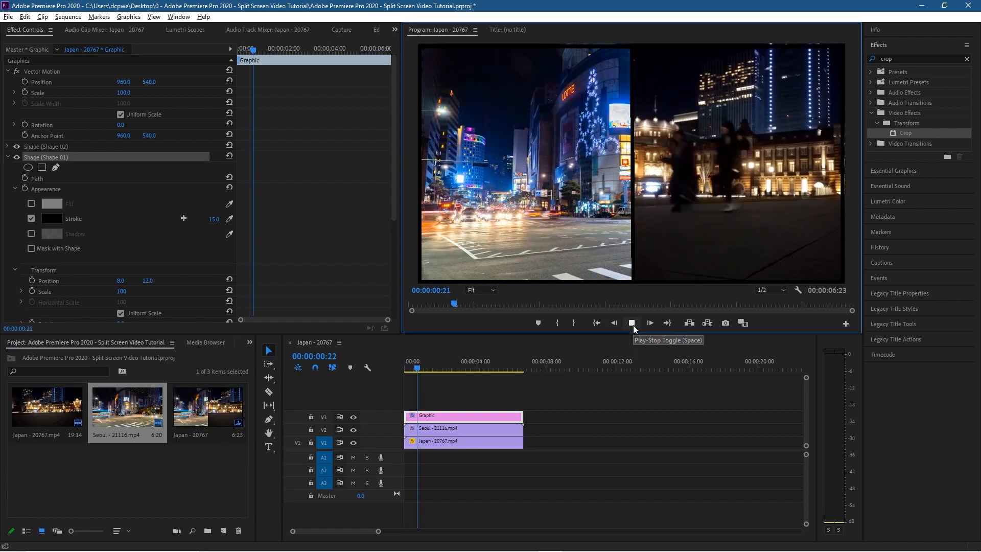
Play through more of the sequence to check the split screen, and inspect the Crop settings of the Seoul clip on V2
left_click(632, 323)
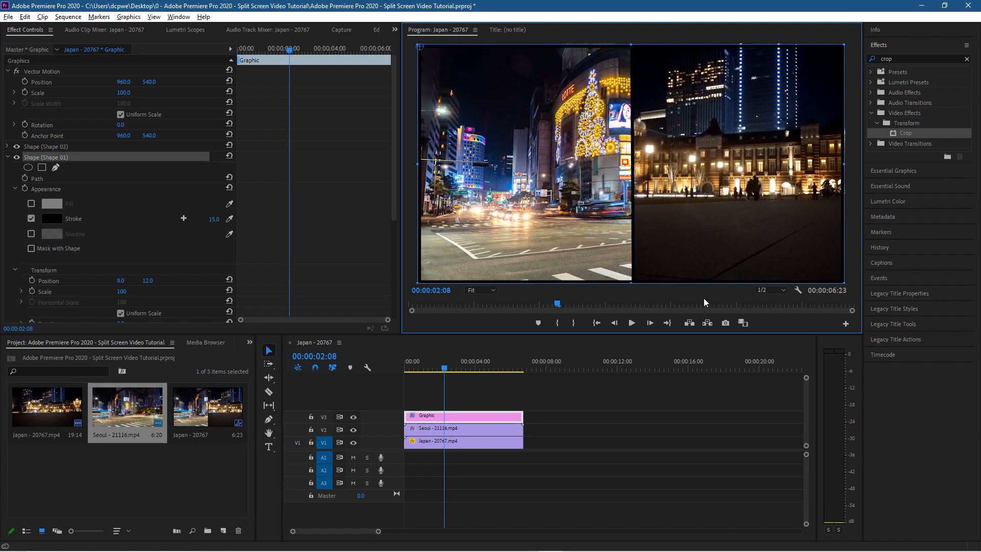
left_click(632, 323)
left_click(632, 323)
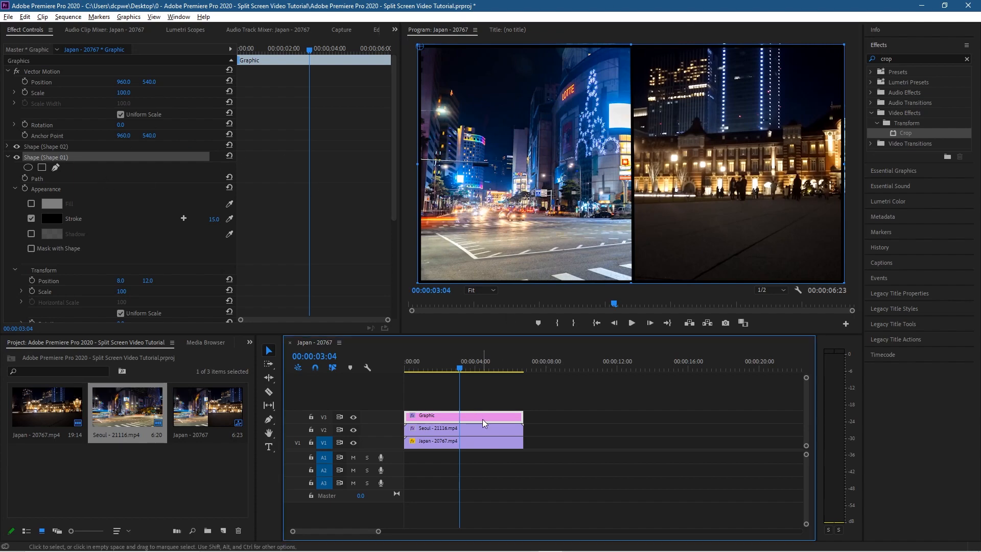
left_click(451, 428)
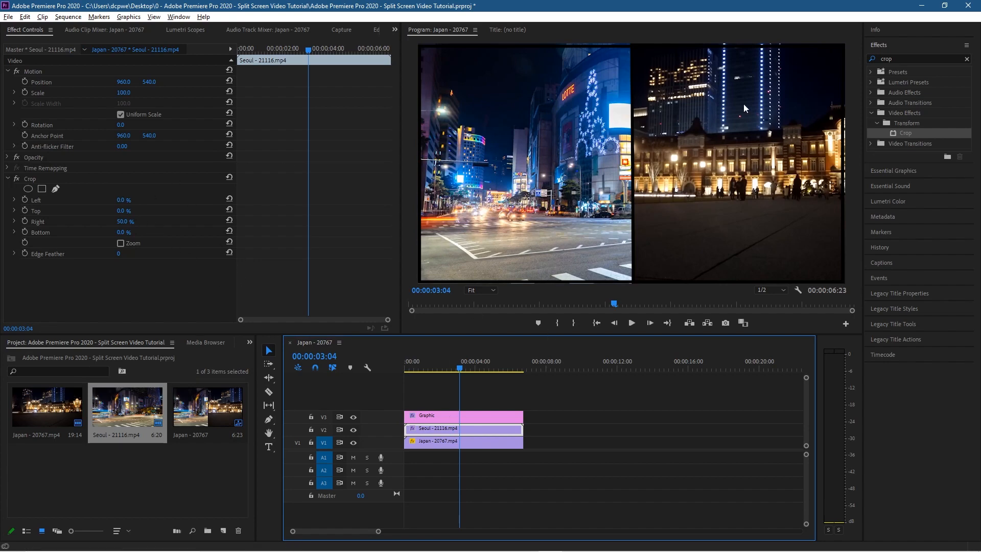
Select the border rectangle in the preview, nudge its top edge slightly upward, and replay the sequence from the start
left_click(587, 46)
left_click_drag(630, 46, 630, 44)
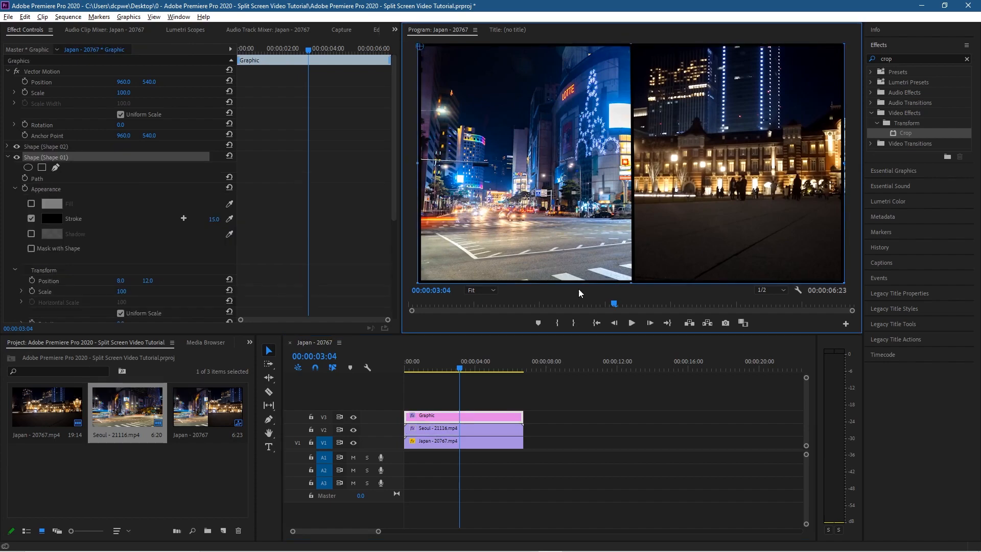
left_click(599, 323)
left_click(631, 323)
left_click(632, 324)
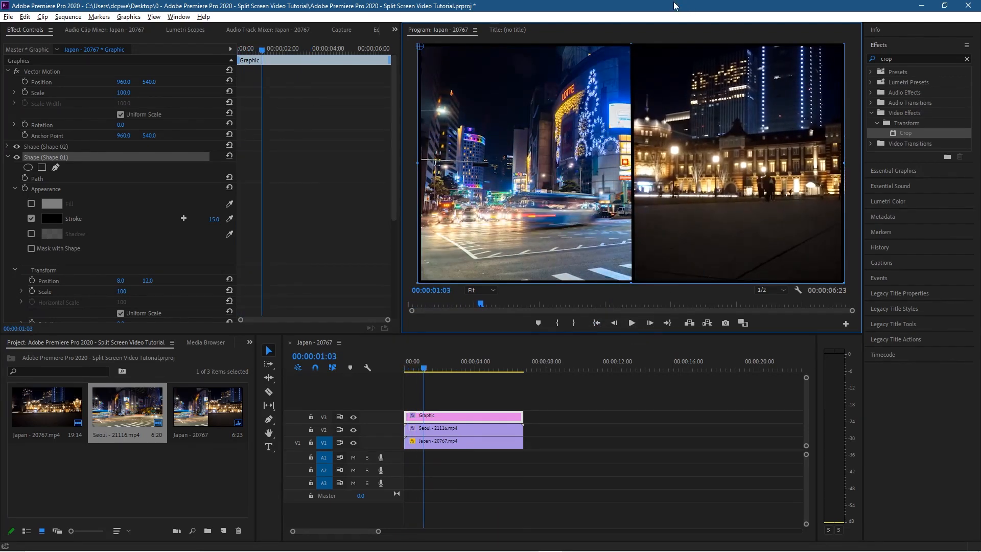
Minimize Premiere Pro, close the tutorial's folder window, and select the tutorial folder on the desktop
left_click(922, 6)
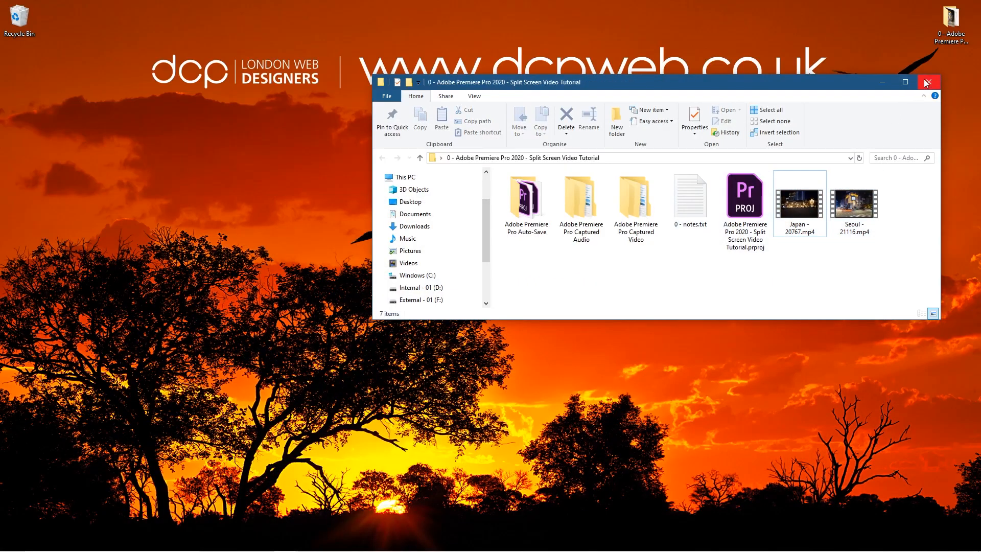
left_click(926, 83)
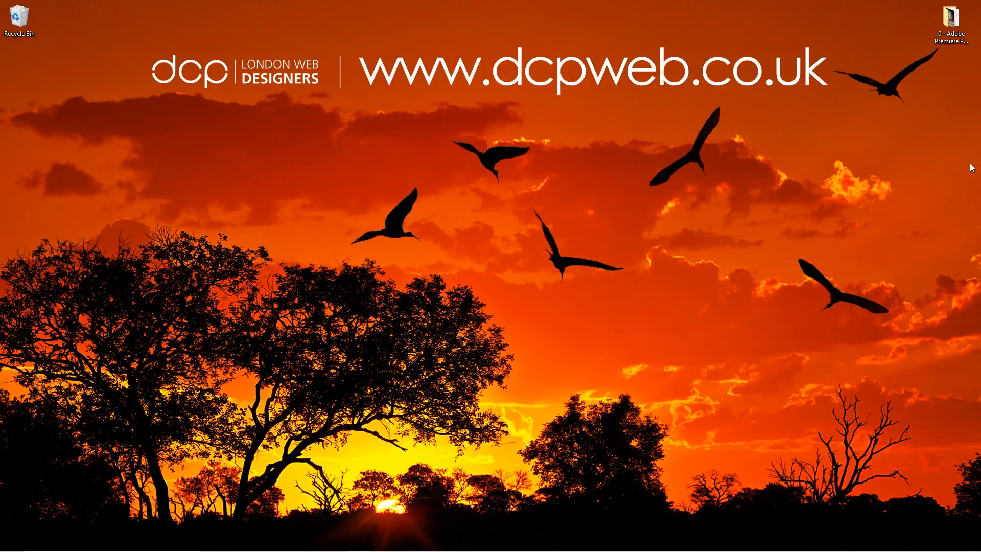
double_click(951, 21)
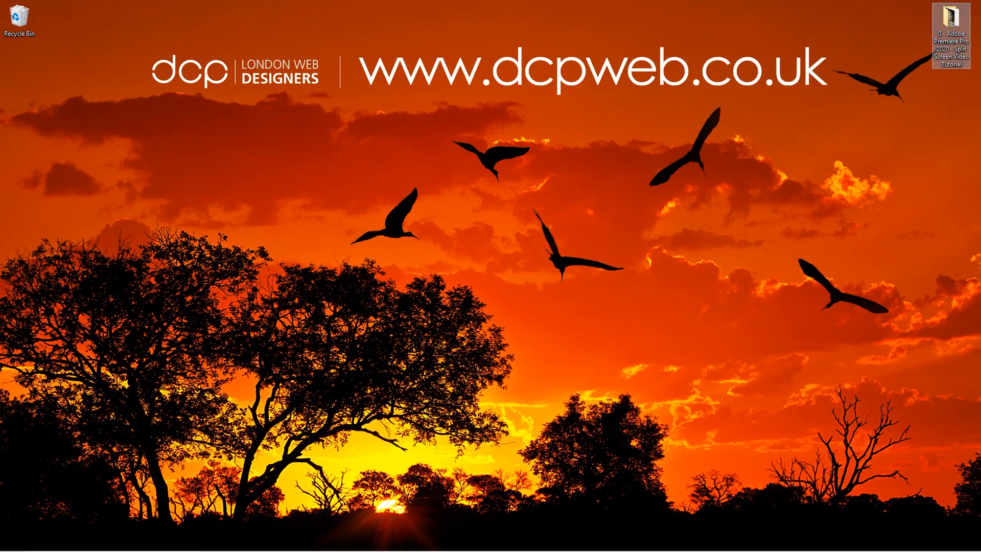